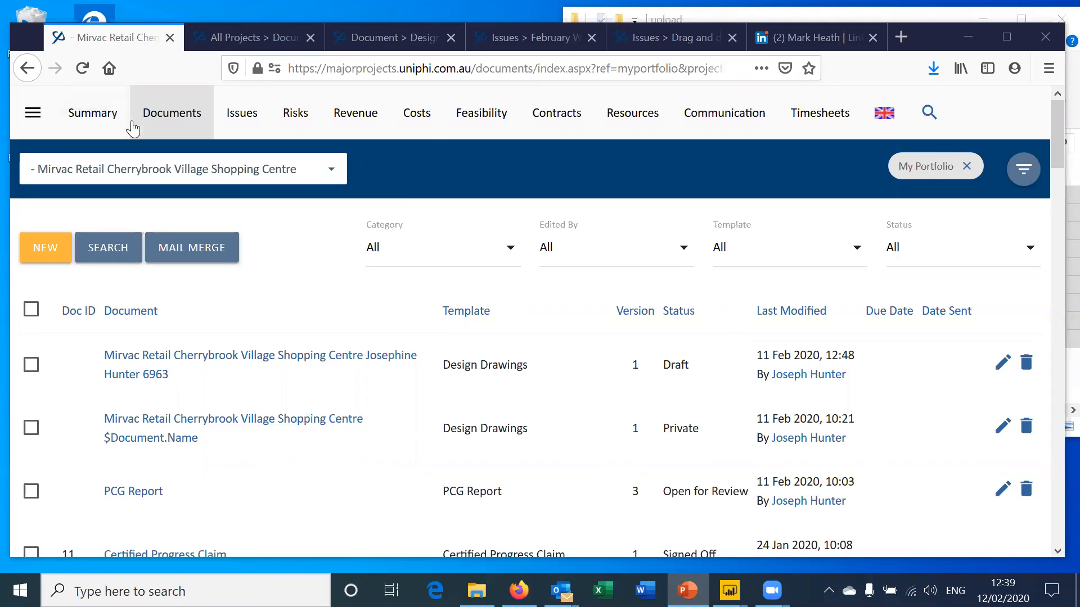
View the profile page of the signed-in account and log out of the session
{"action": "left_click", "coordinate": [27, 119]}
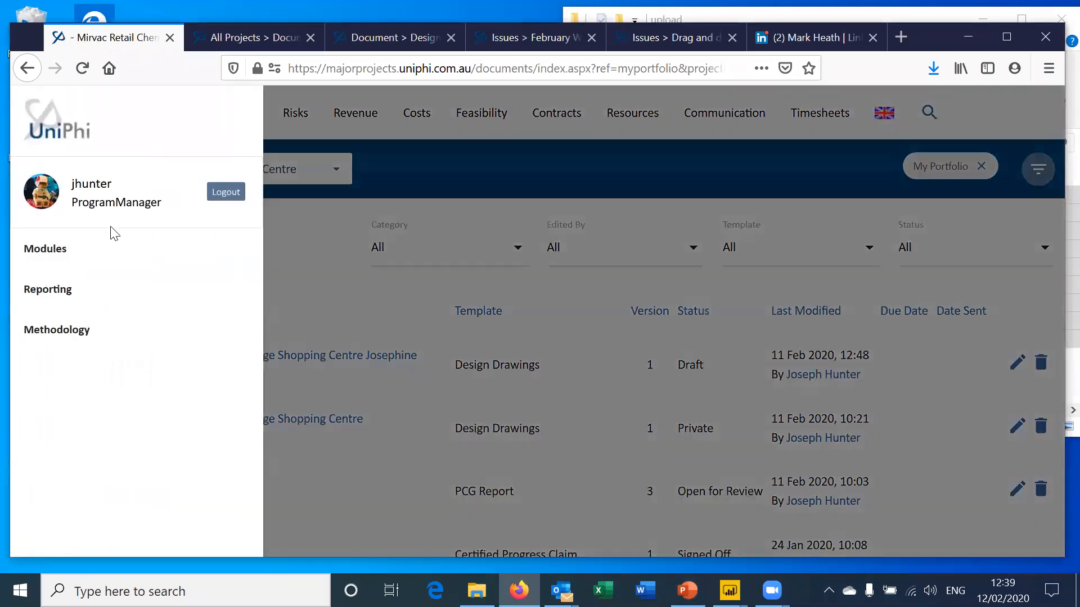
{"action": "left_click", "coordinate": [106, 199]}
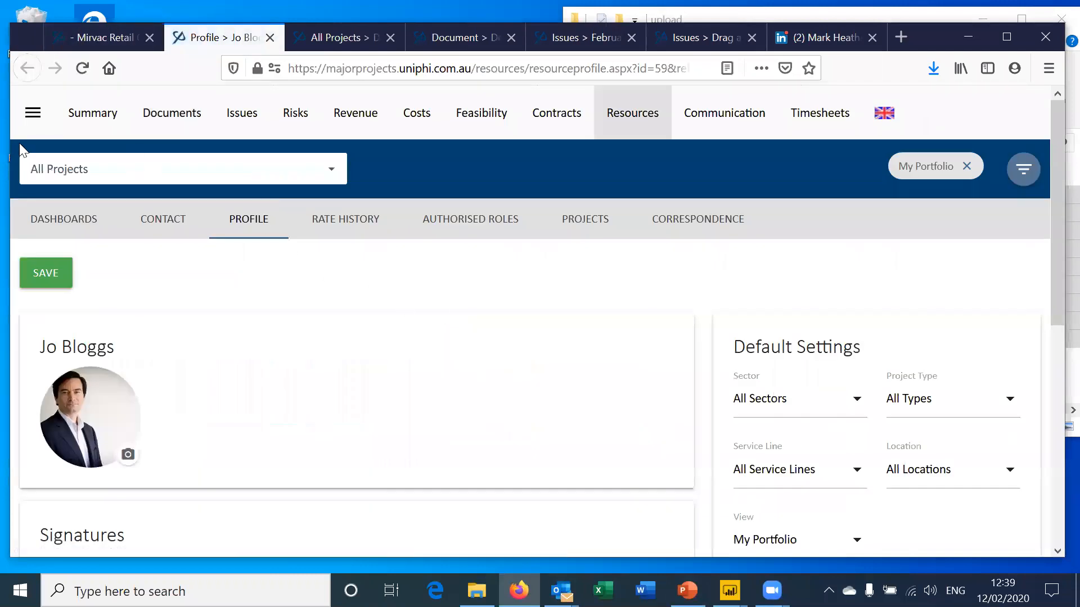
{"action": "left_click", "coordinate": [33, 112]}
{"action": "left_click", "coordinate": [223, 190]}
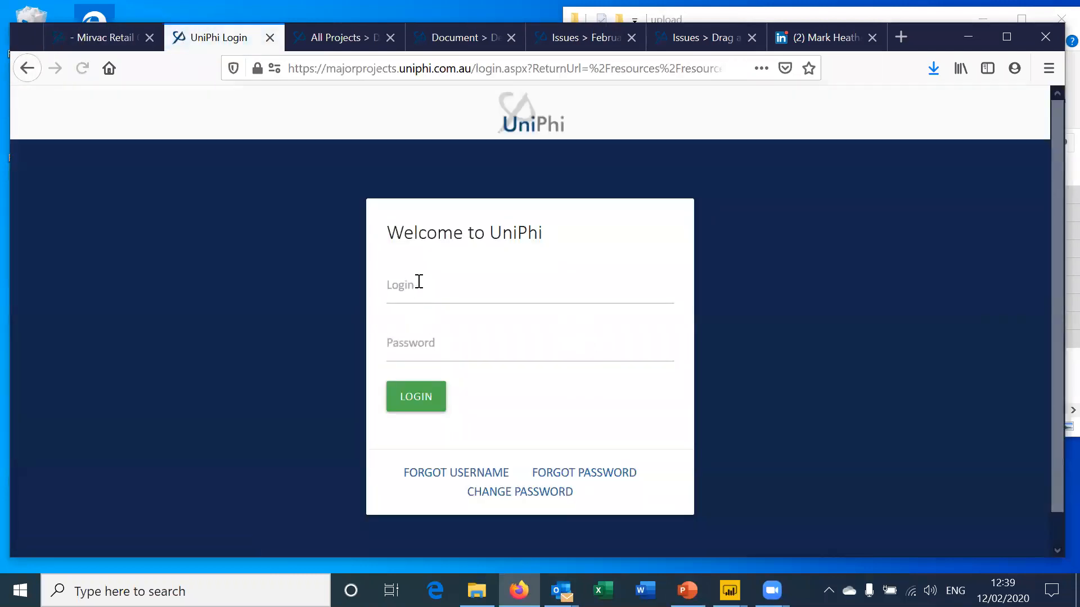
Log in with the saved Program Manager account's login name and account password
{"action": "left_click", "coordinate": [417, 282]}
{"action": "left_click", "coordinate": [470, 326]}
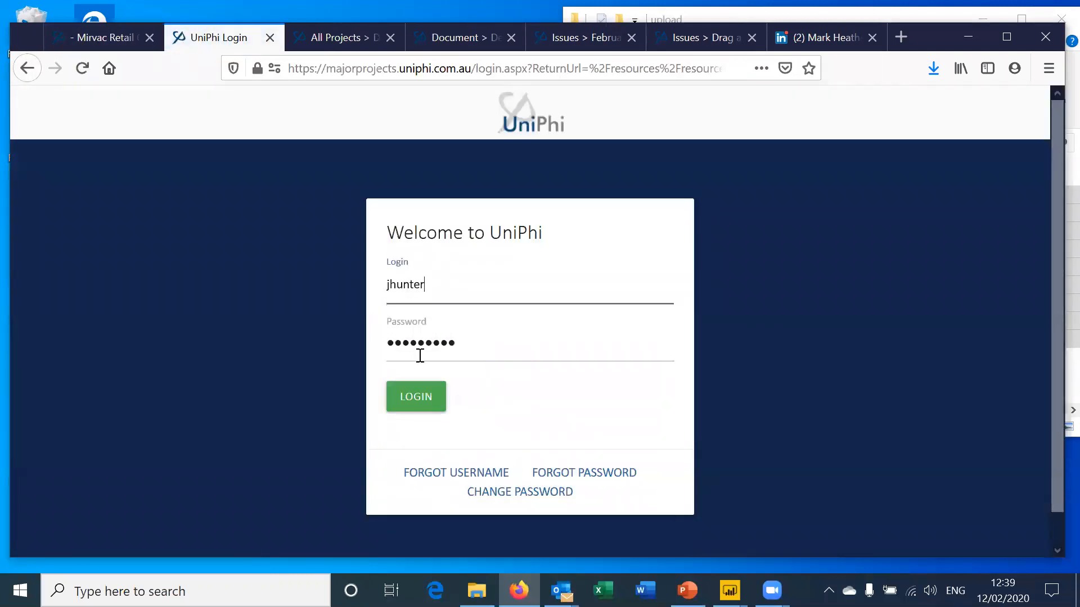
{"action": "left_click", "coordinate": [420, 404]}
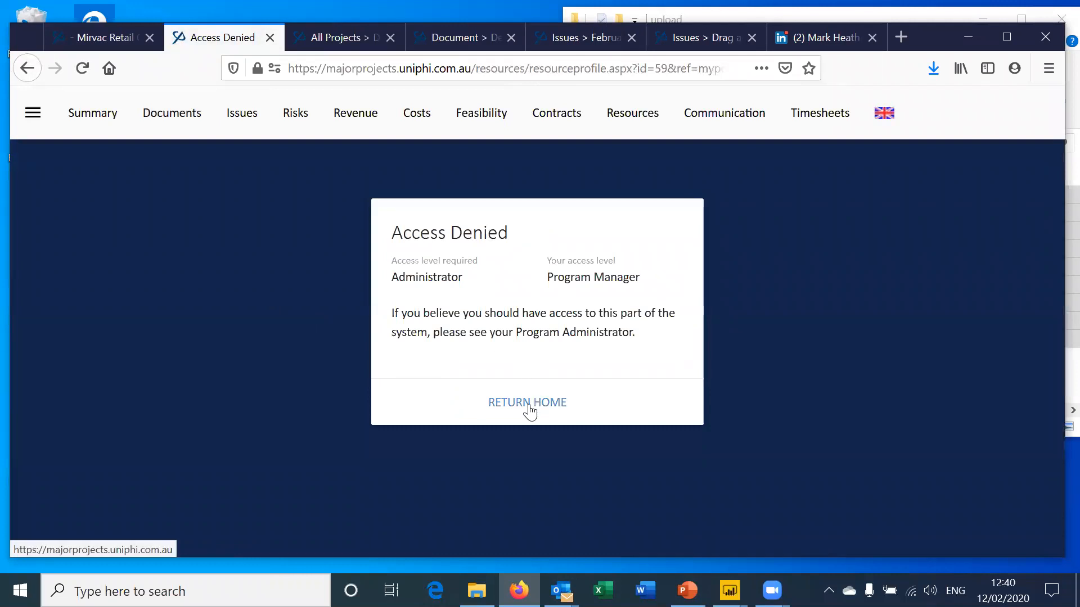
Return to the home page, open the Mirvac Retail Cherrybrook Village Shopping Centre project and show its documents
{"action": "left_click", "coordinate": [529, 410]}
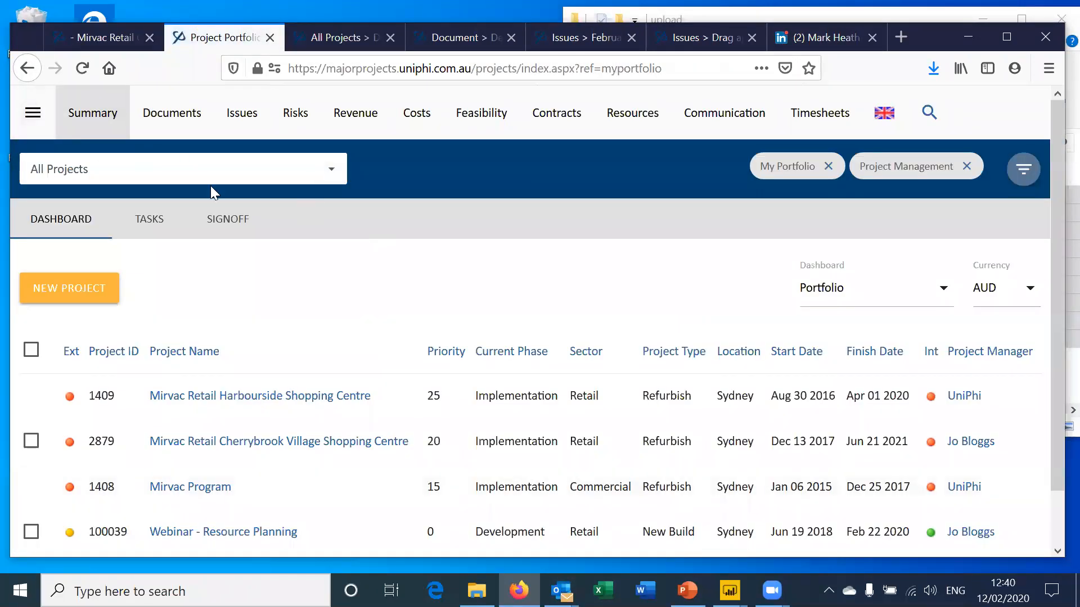
{"action": "left_click", "coordinate": [315, 445]}
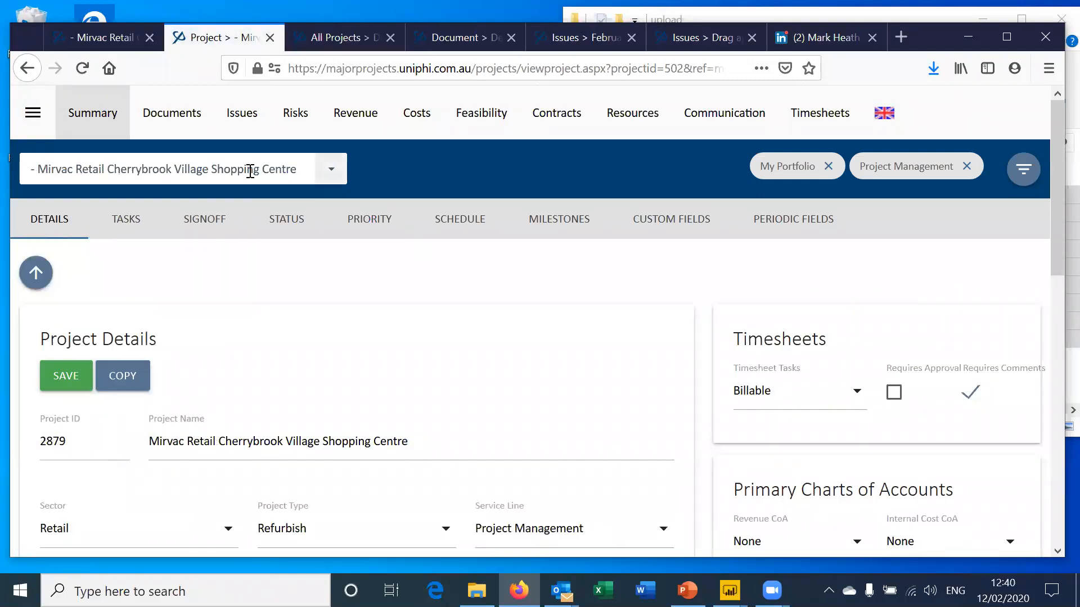
{"action": "left_click", "coordinate": [176, 116]}
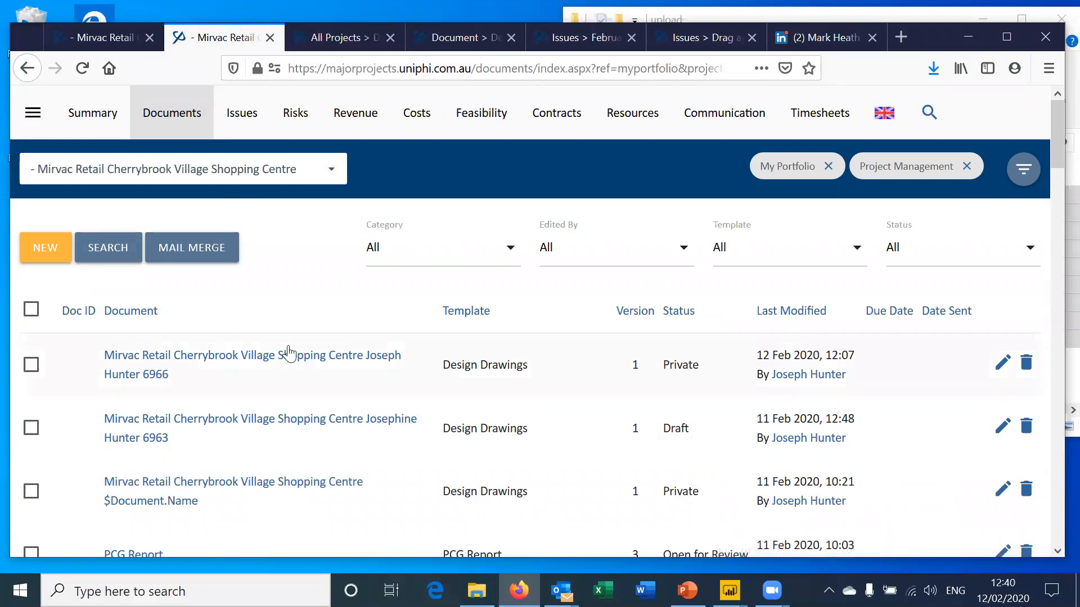
Upload all nine files from the upload folder in File Explorer to the project's document list
{"action": "mouse_move", "coordinate": [561, 590]}
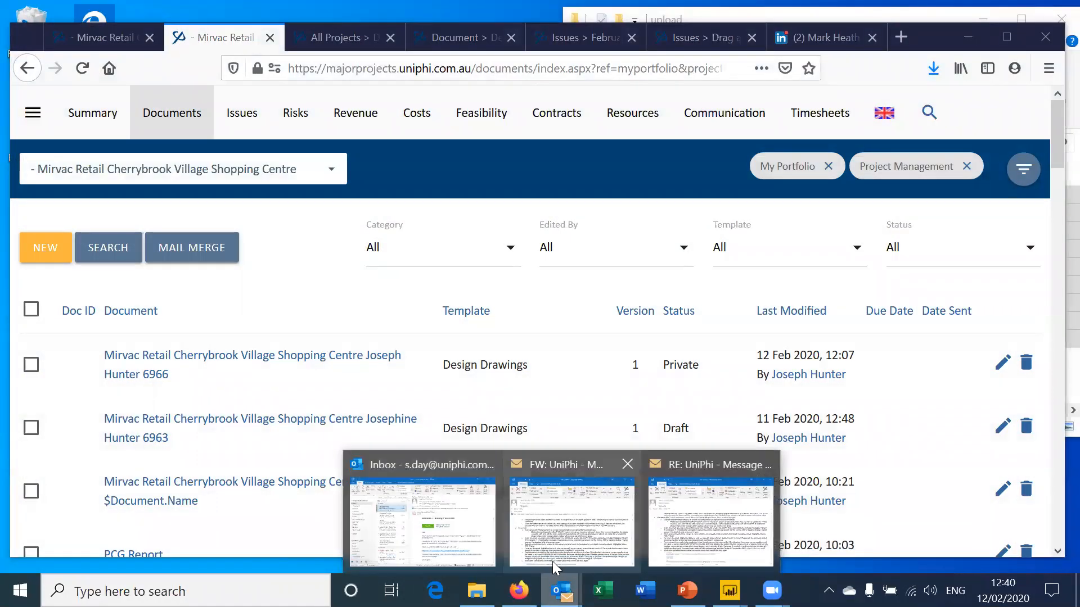
{"action": "left_click", "coordinate": [558, 350]}
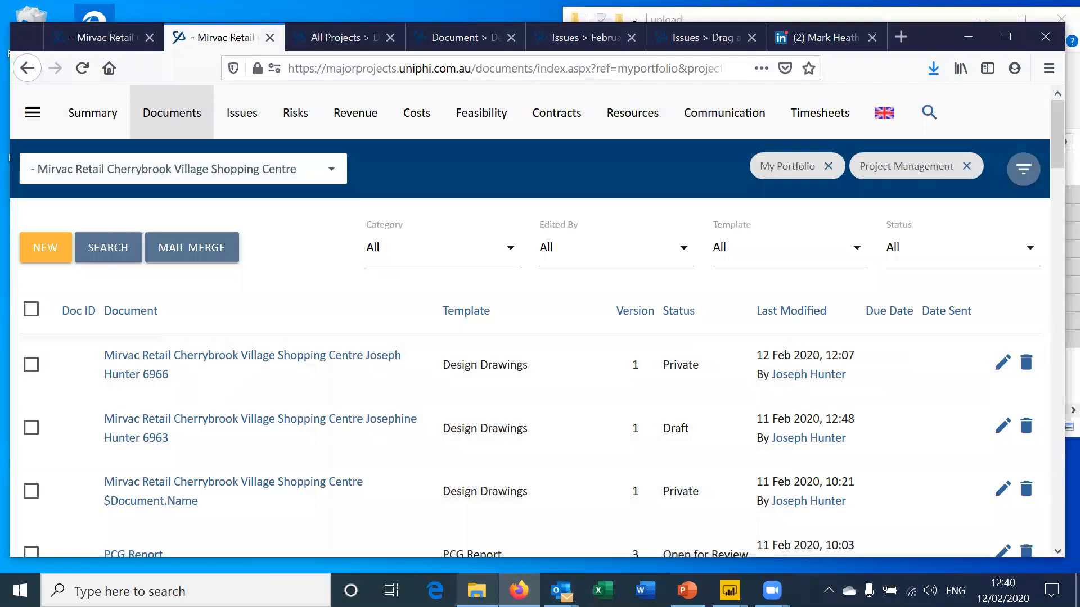
{"action": "left_click", "coordinate": [476, 591]}
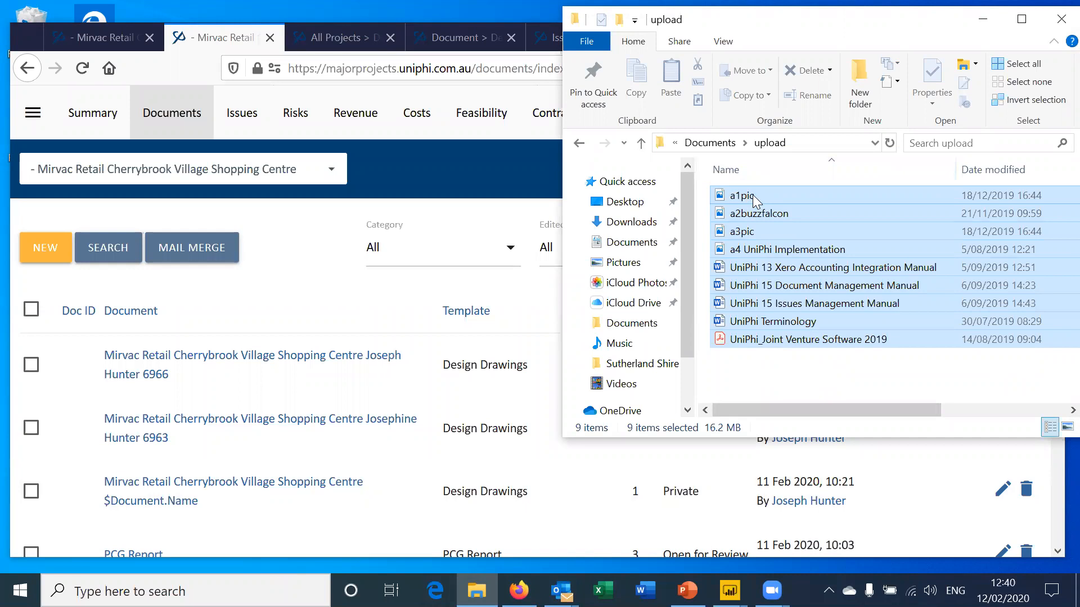
{"action": "left_click_drag", "start_coordinate": [752, 194], "coordinate": [244, 380]}
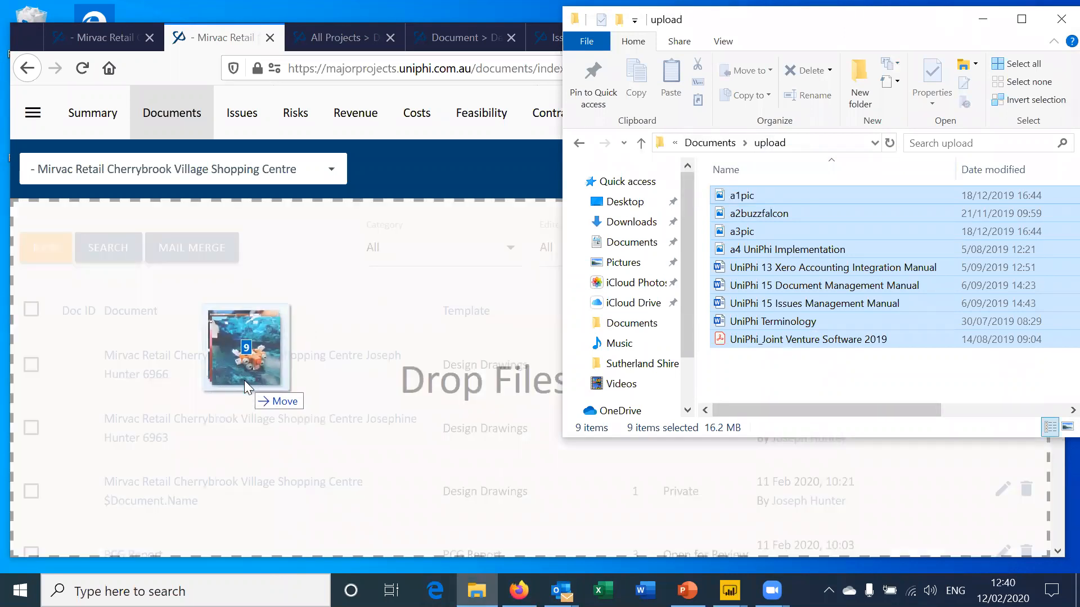
{"action": "left_click_drag", "start_coordinate": [244, 380], "coordinate": [246, 380]}
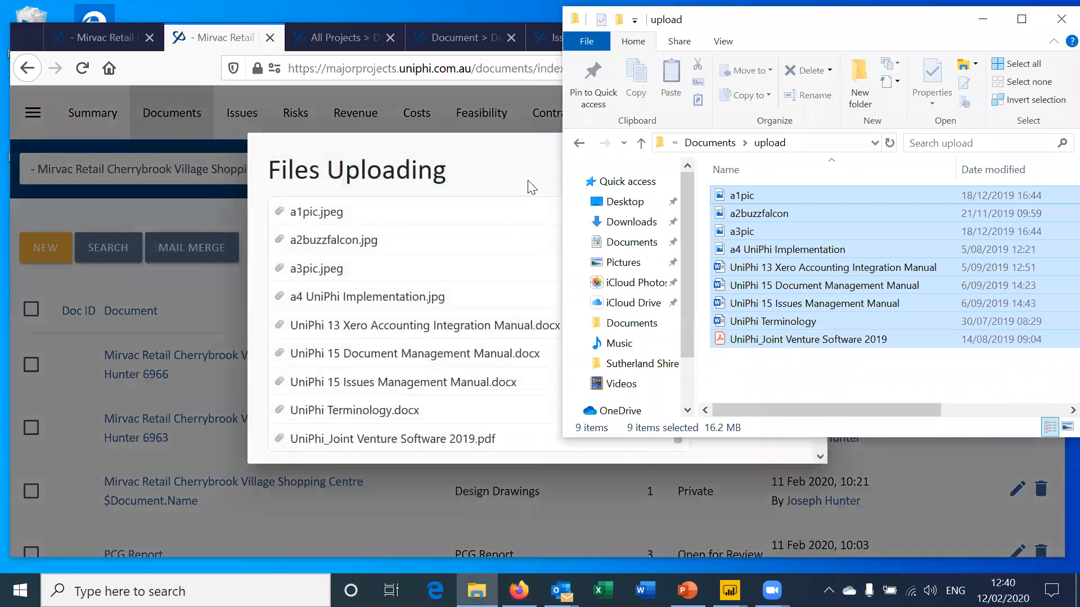
{"action": "left_click", "coordinate": [509, 171]}
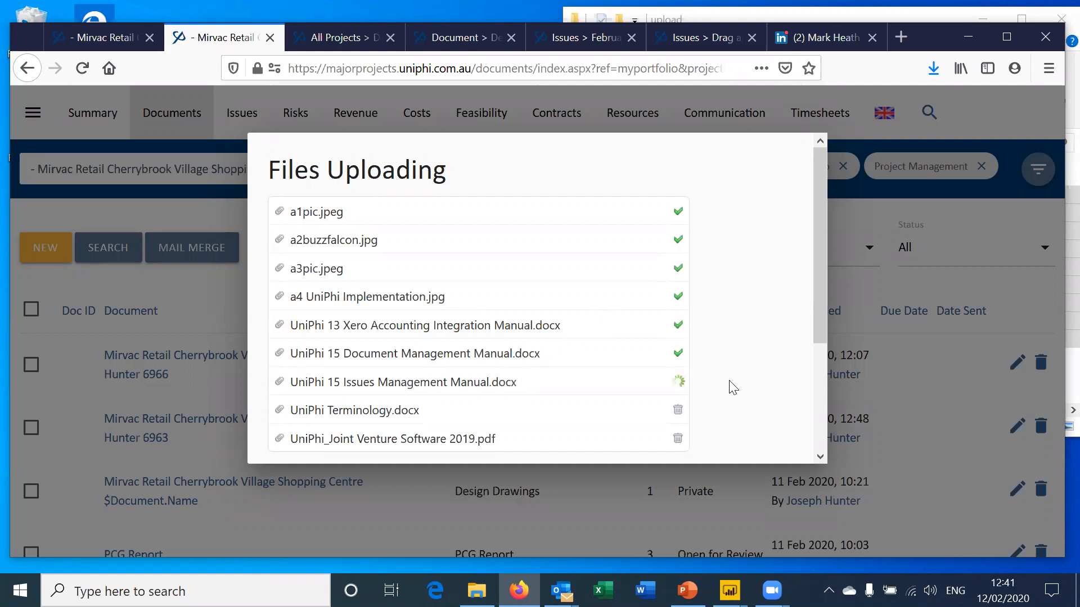
Remove UniPhi Terminology.docx and UniPhi_Joint Venture Software 2019.pdf from the pending upload list
{"action": "scroll", "coordinate": [680, 436], "scroll_direction": "down", "scroll_amount": 2}
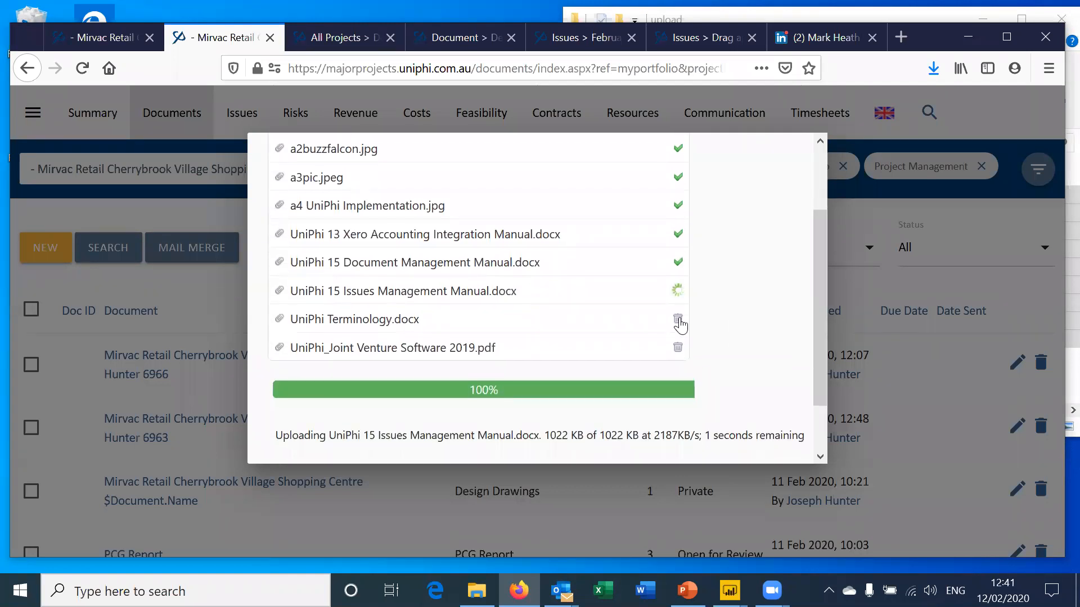
{"action": "left_click", "coordinate": [678, 321]}
{"action": "left_click", "coordinate": [678, 319]}
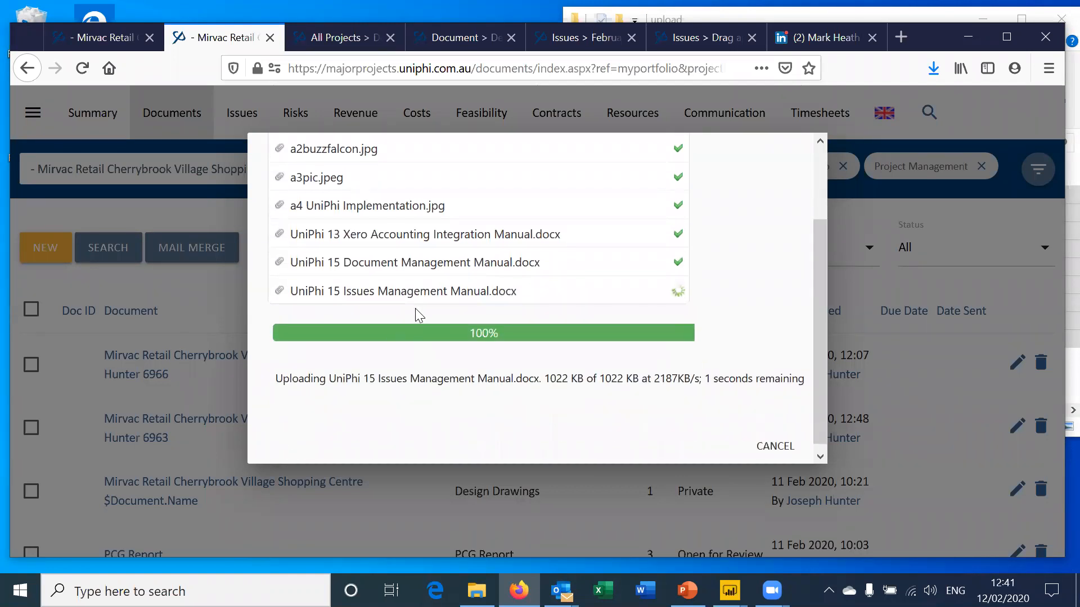
{"action": "scroll", "coordinate": [514, 336], "scroll_direction": "up", "scroll_amount": 3}
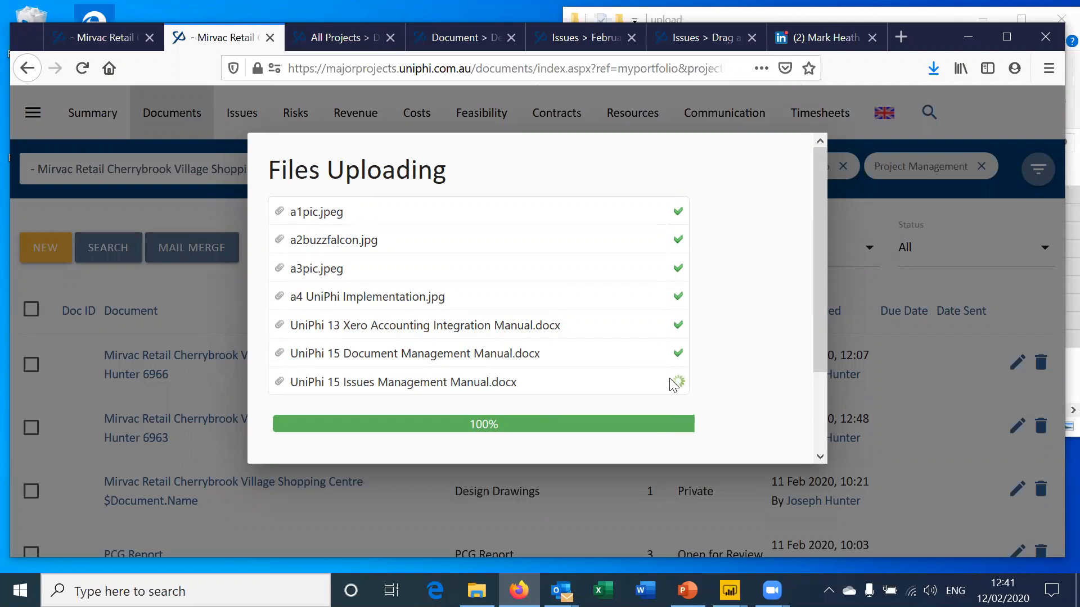
{"action": "scroll", "coordinate": [587, 337], "scroll_direction": "down", "scroll_amount": 2}
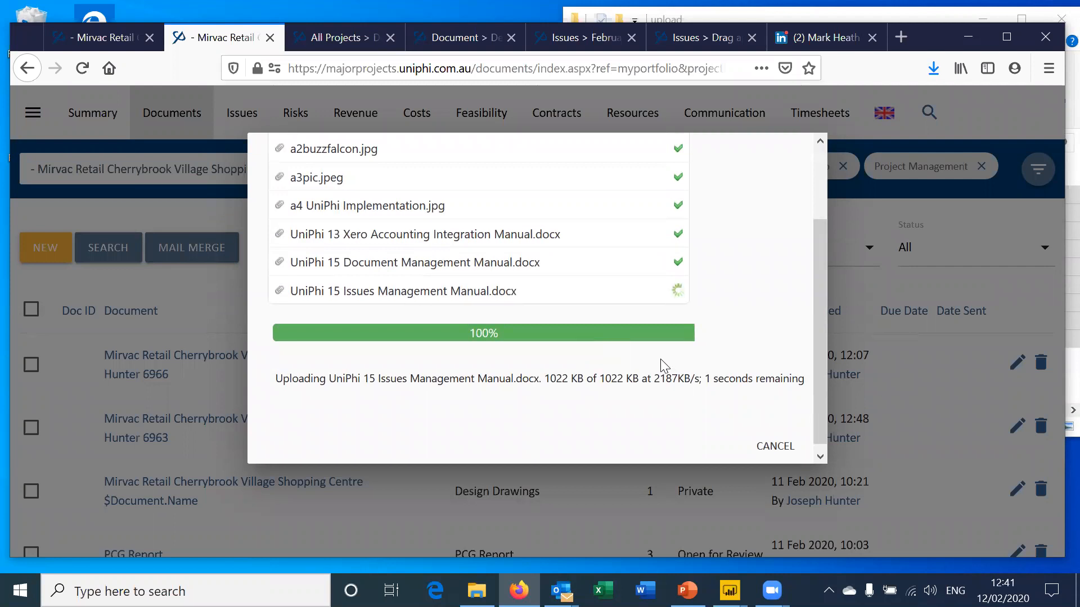
{"action": "scroll", "coordinate": [666, 363], "scroll_direction": "up", "scroll_amount": 2}
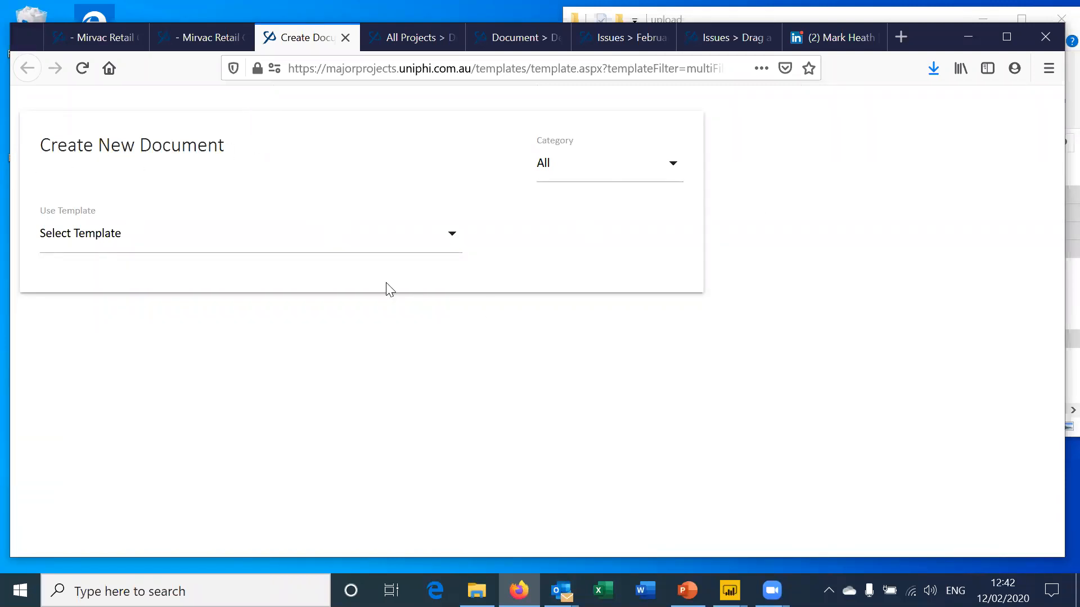
Create a new document from the Design Drawings template in the Cherrybrook project and save its Version History step to continue
{"action": "left_click", "coordinate": [163, 241]}
{"action": "scroll", "coordinate": [165, 242], "scroll_direction": "down", "scroll_amount": 10}
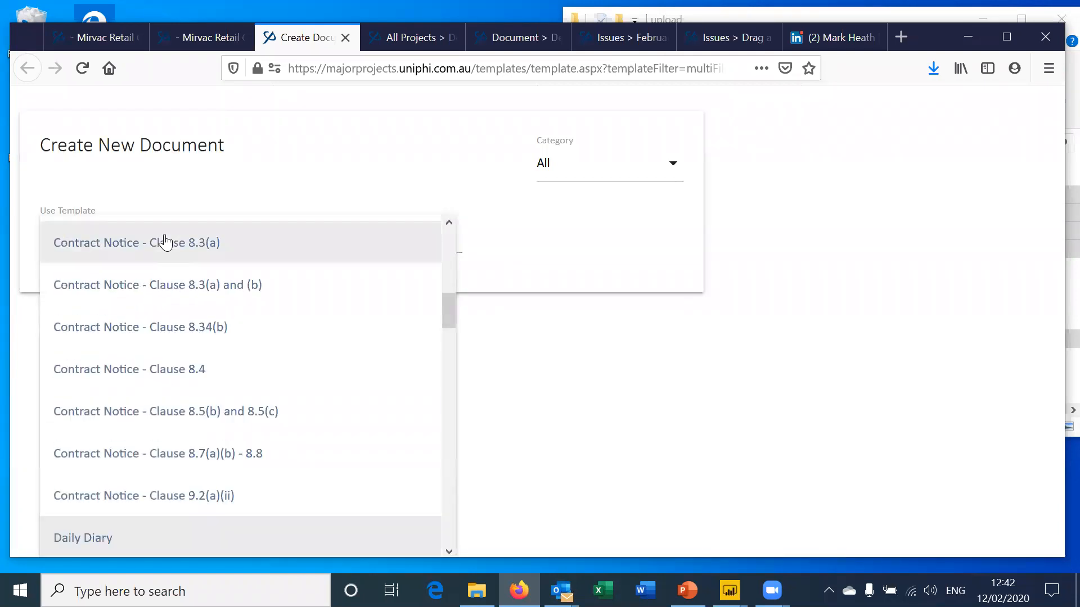
{"action": "key", "text": "Up"}
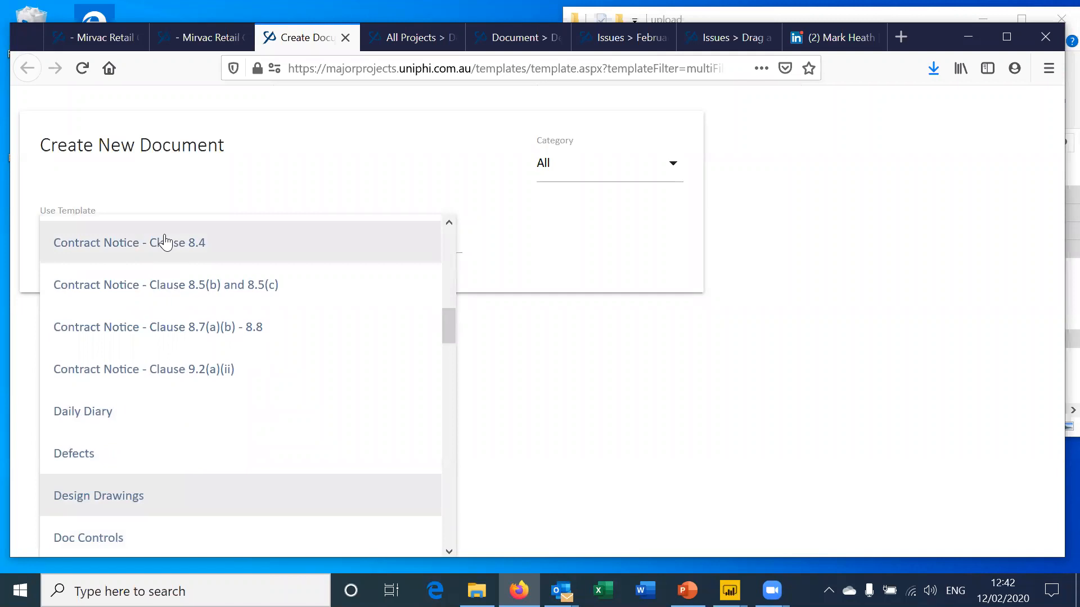
{"action": "key", "text": "Return"}
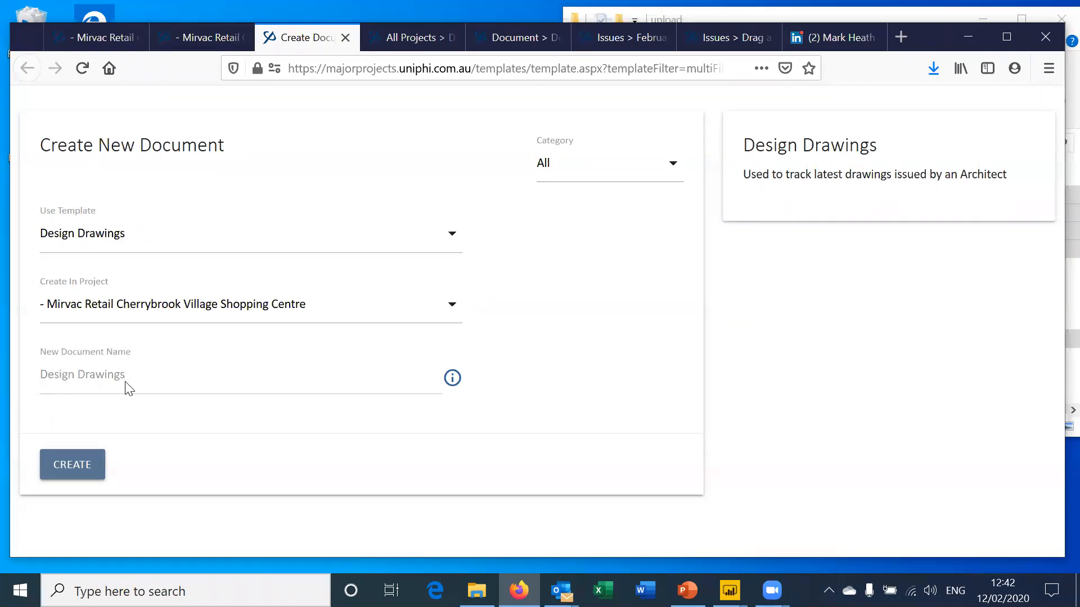
{"action": "mouse_move", "coordinate": [455, 391]}
{"action": "left_click", "coordinate": [72, 475]}
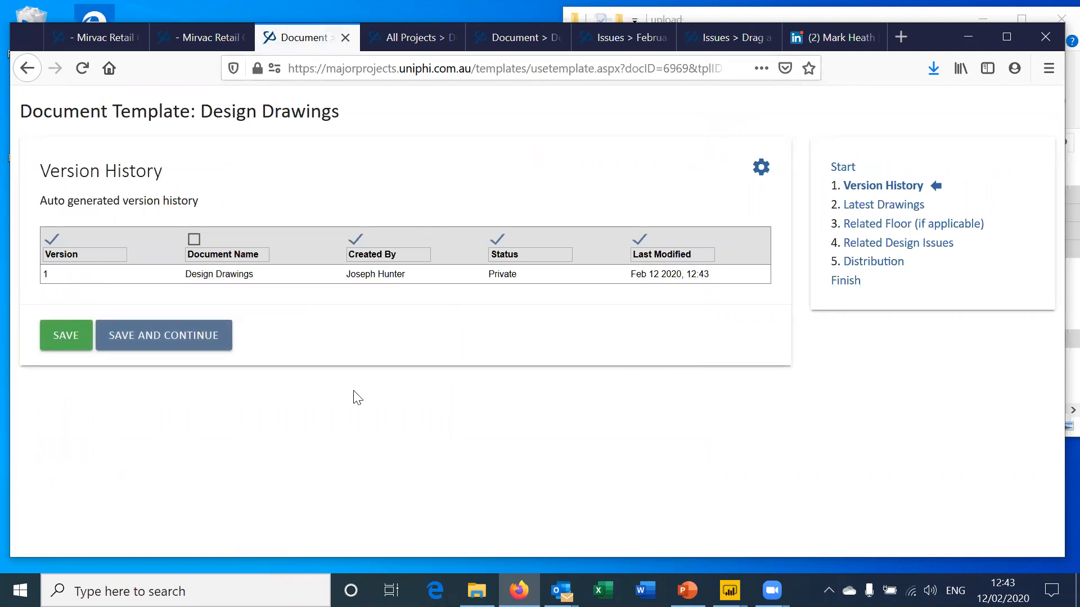
{"action": "left_click", "coordinate": [157, 345]}
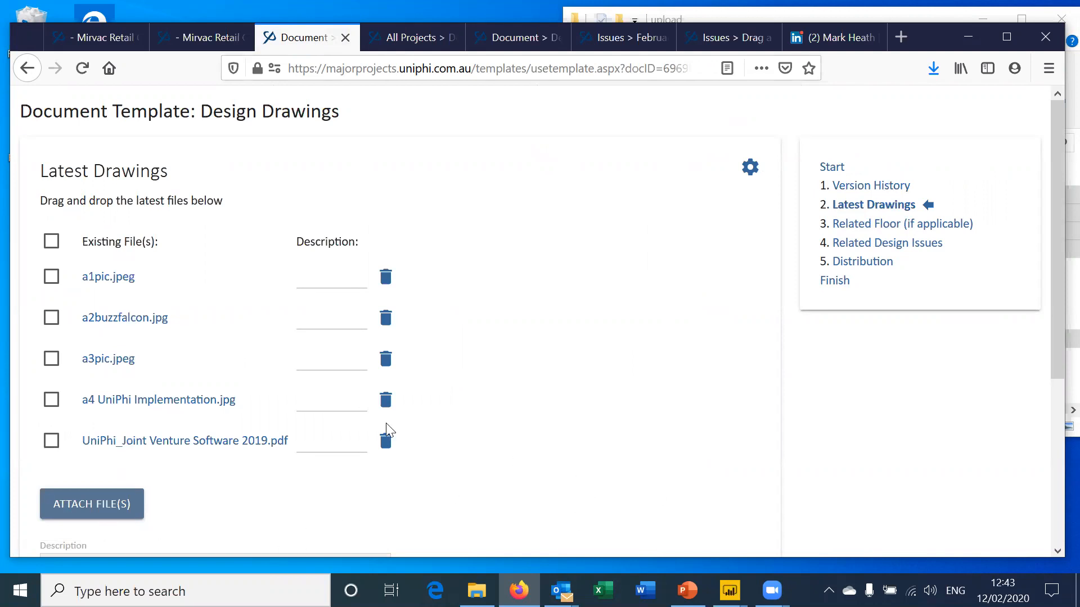
Attach only UniPhi Terminology from the upload folder to the Latest Drawings step and review the existing files list
{"action": "left_click", "coordinate": [477, 591]}
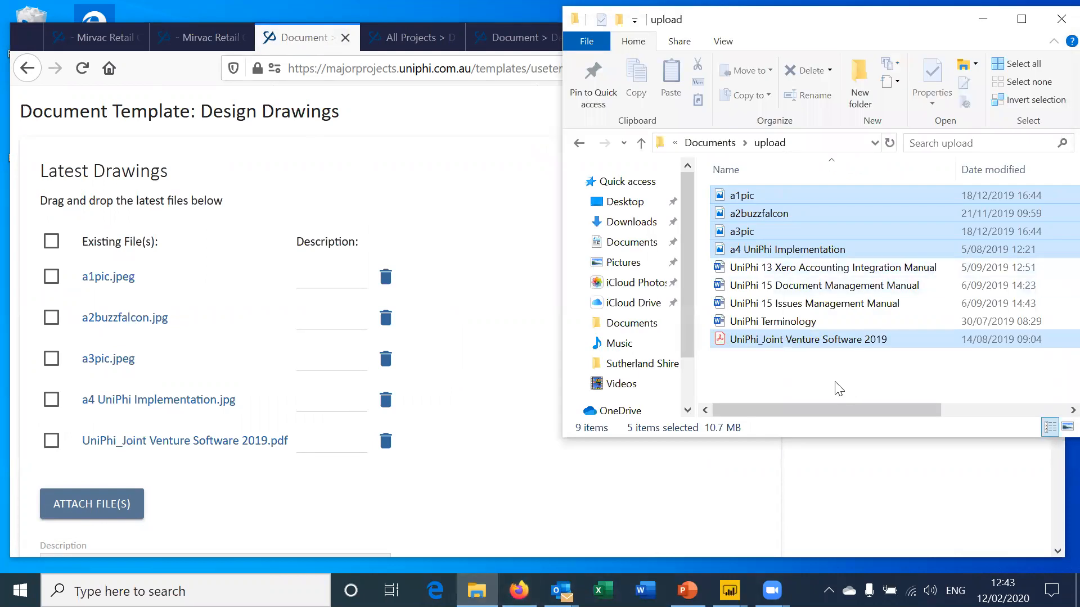
{"action": "left_click", "coordinate": [839, 387]}
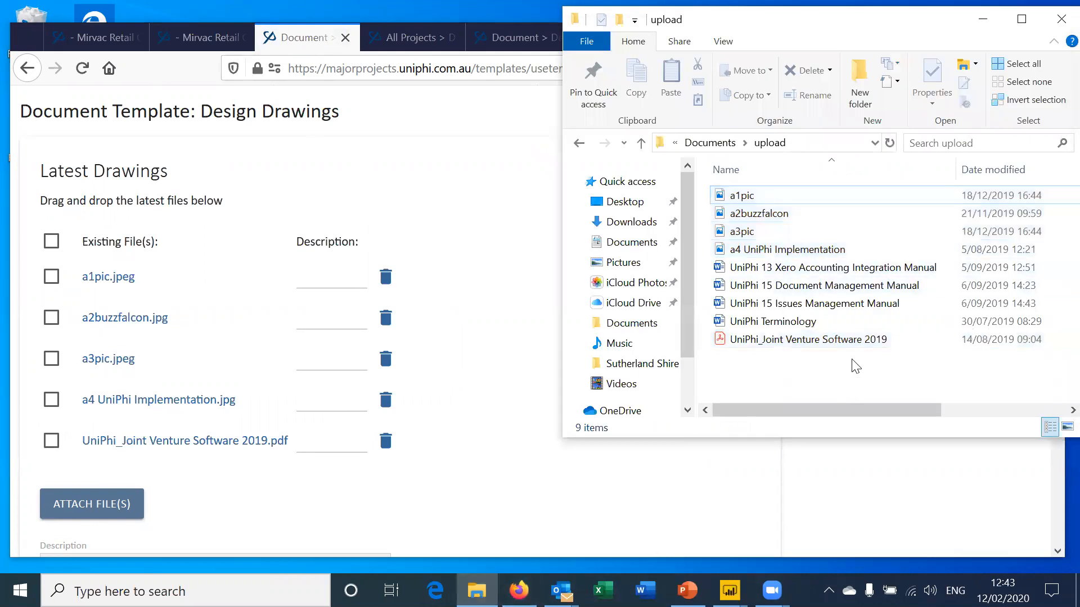
{"action": "left_click", "coordinate": [808, 325]}
{"action": "left_click_drag", "start_coordinate": [810, 332], "coordinate": [131, 502]}
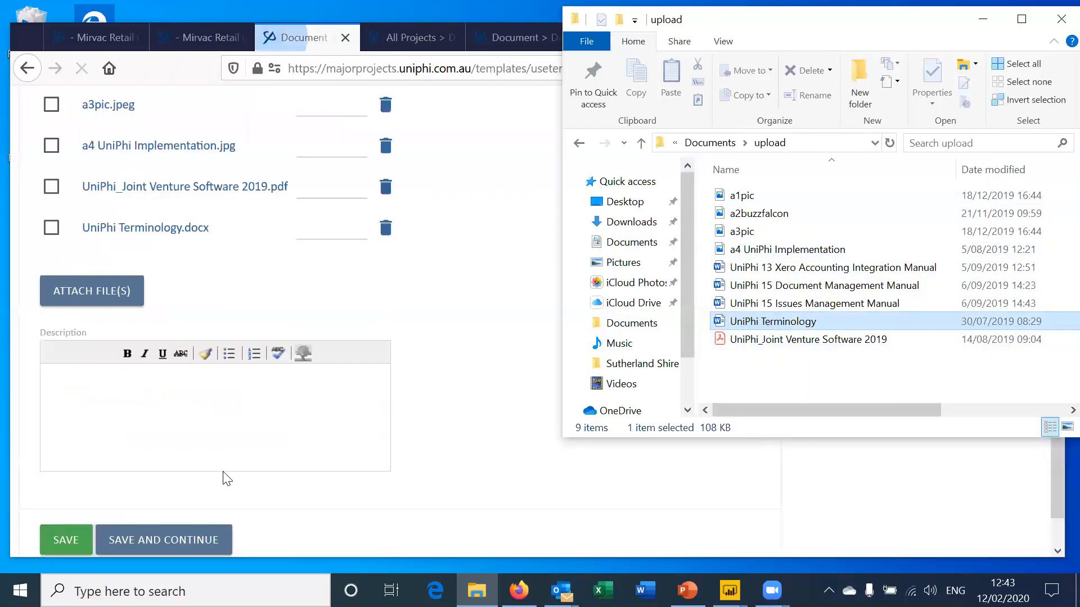
{"action": "scroll", "coordinate": [311, 313], "scroll_direction": "up", "scroll_amount": 5}
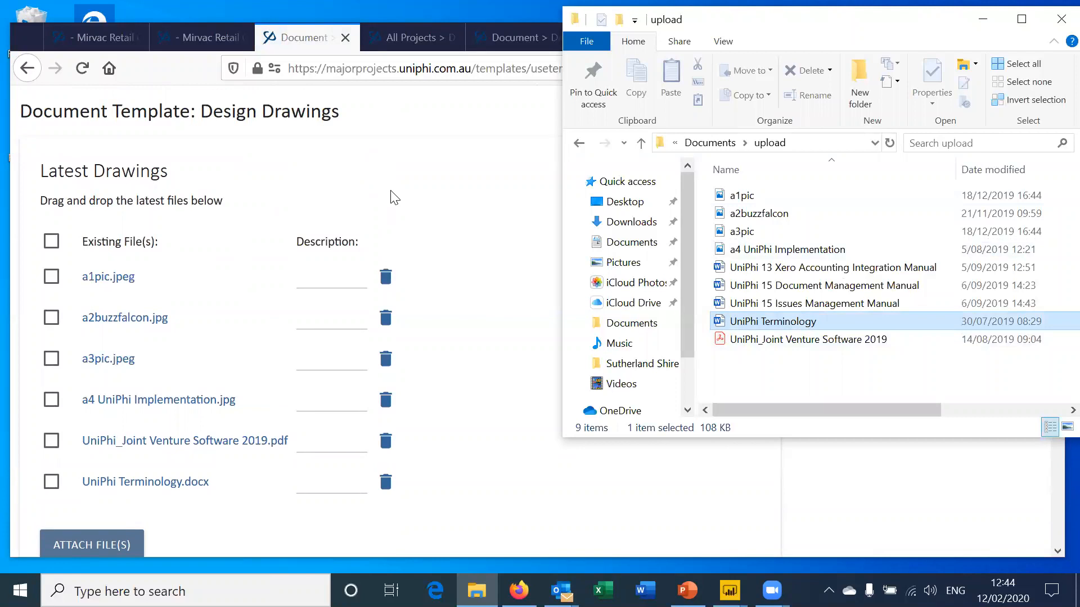
{"action": "scroll", "coordinate": [134, 516], "scroll_direction": "down", "scroll_amount": 3}
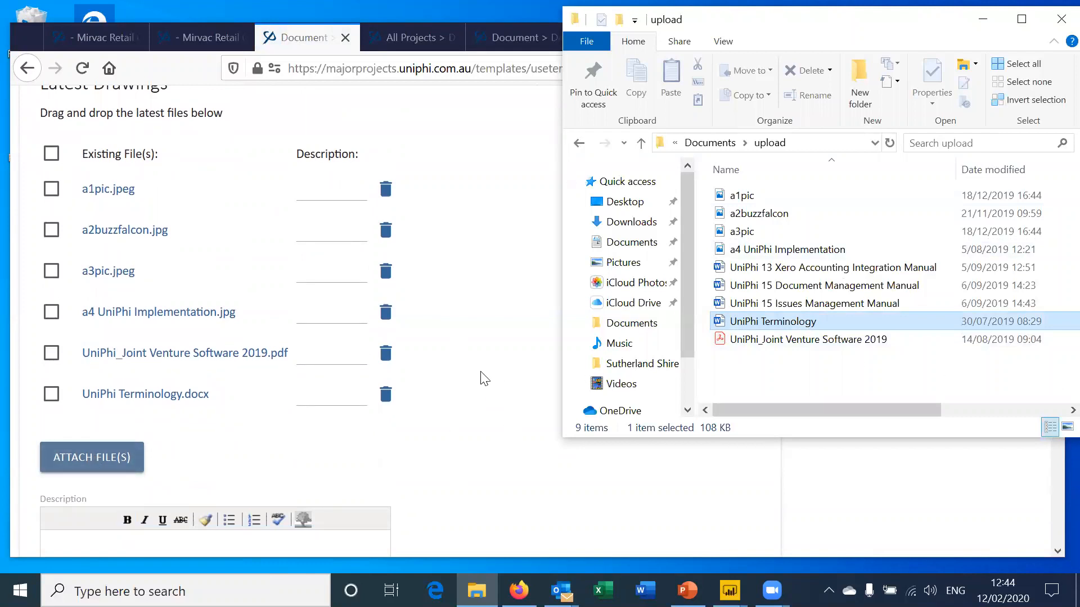
{"action": "scroll", "coordinate": [462, 388], "scroll_direction": "up", "scroll_amount": 3}
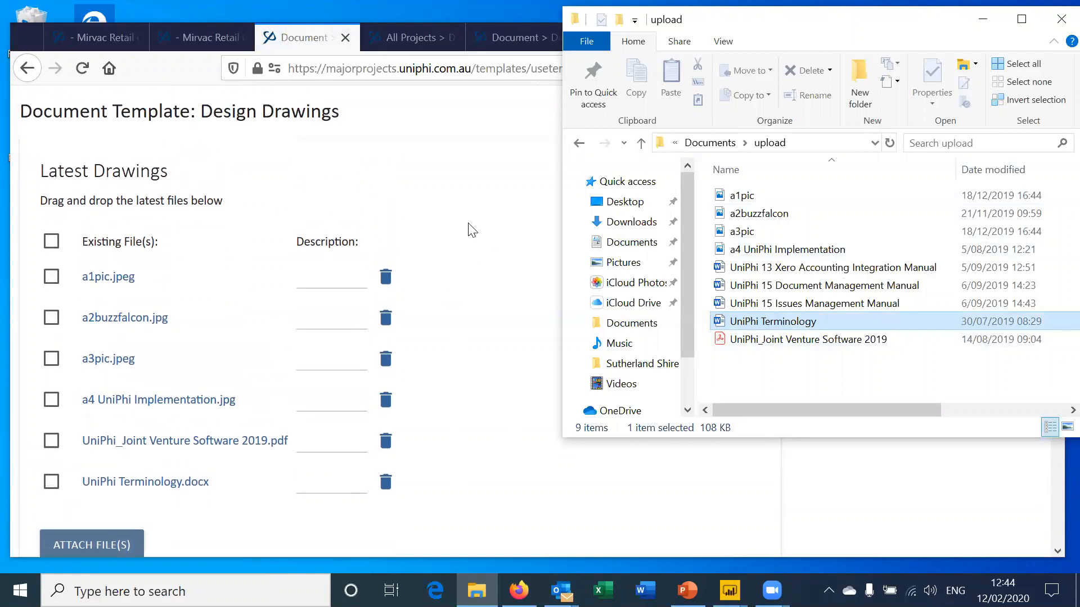
{"action": "left_click", "coordinate": [520, 221]}
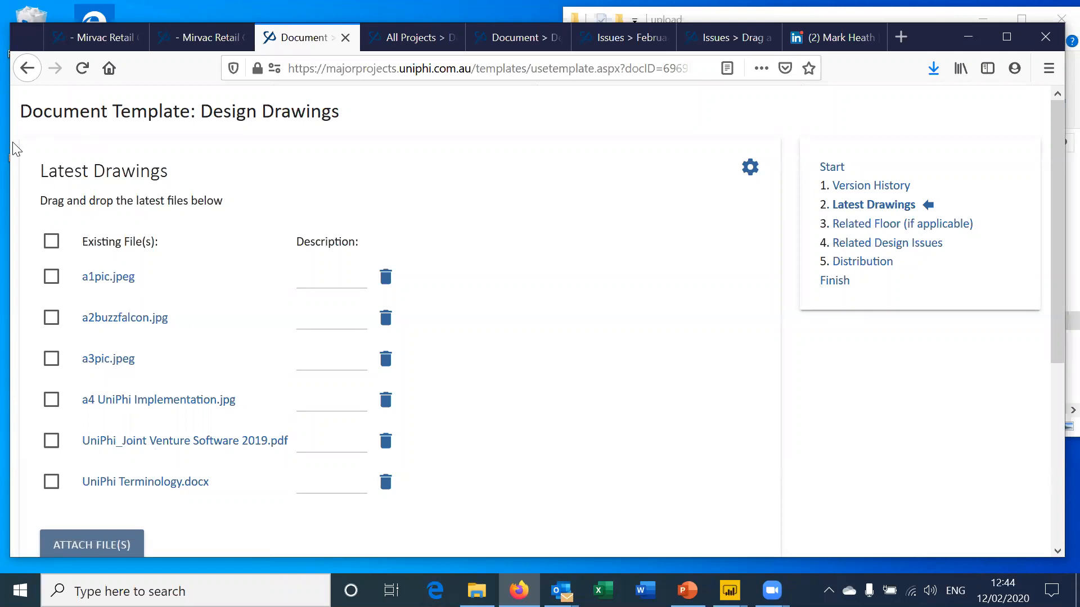
Review the Latest Drawings step settings, including its title, page orientation, page break and output hiding, and collapse them again
{"action": "left_click", "coordinate": [749, 169]}
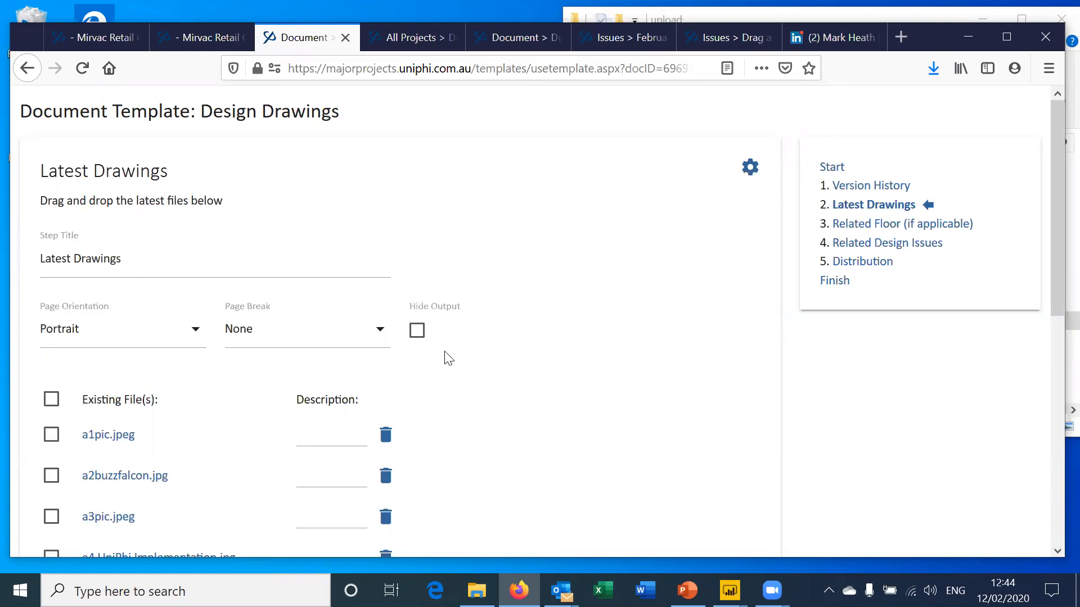
{"action": "left_click", "coordinate": [750, 167]}
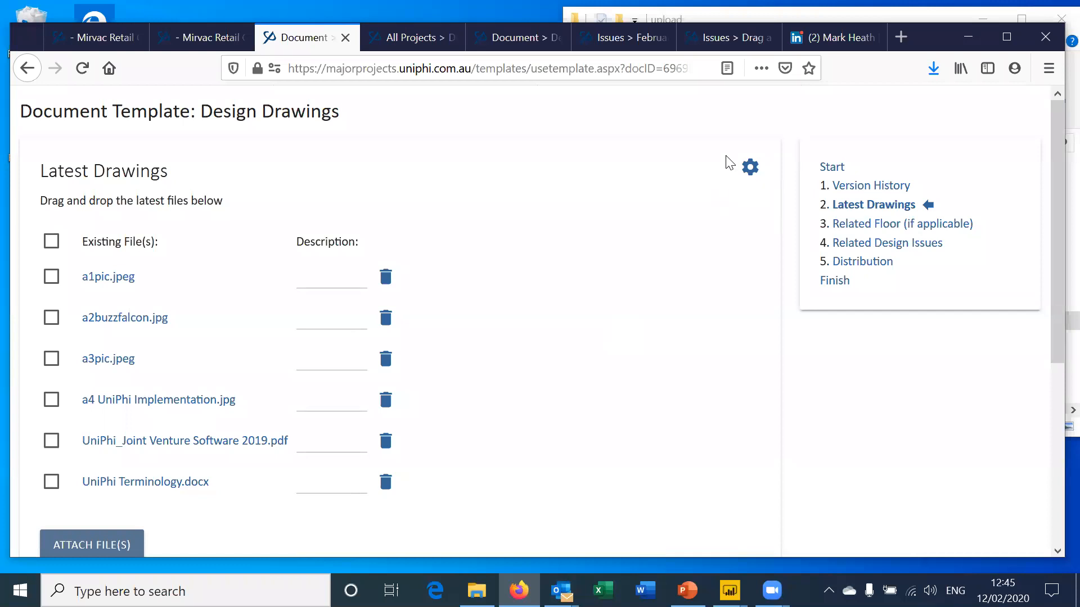
{"action": "left_click", "coordinate": [756, 176]}
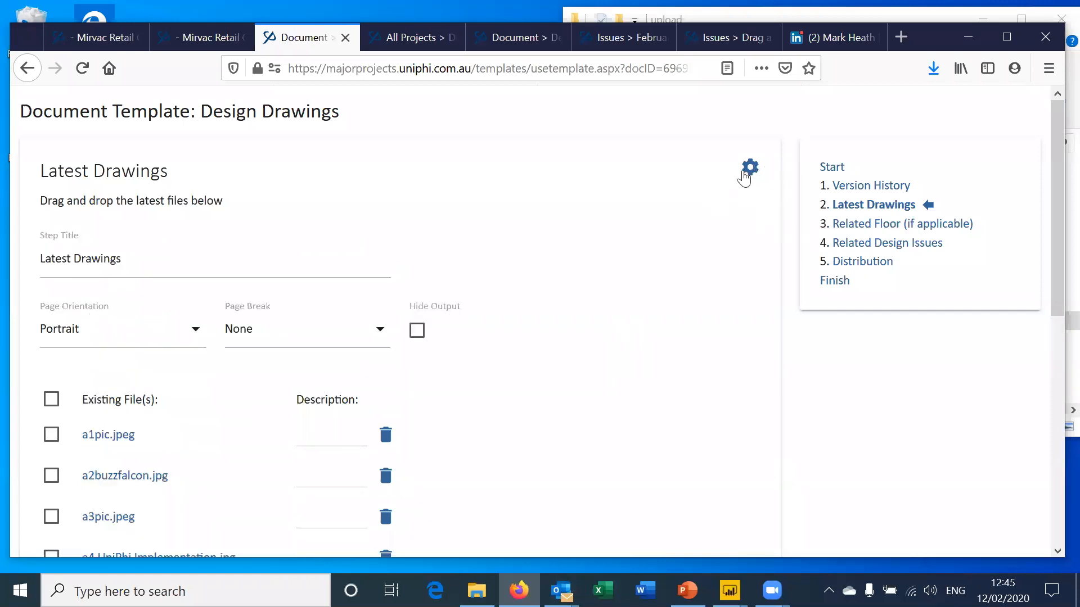
{"action": "key", "text": "ctrl+a"}
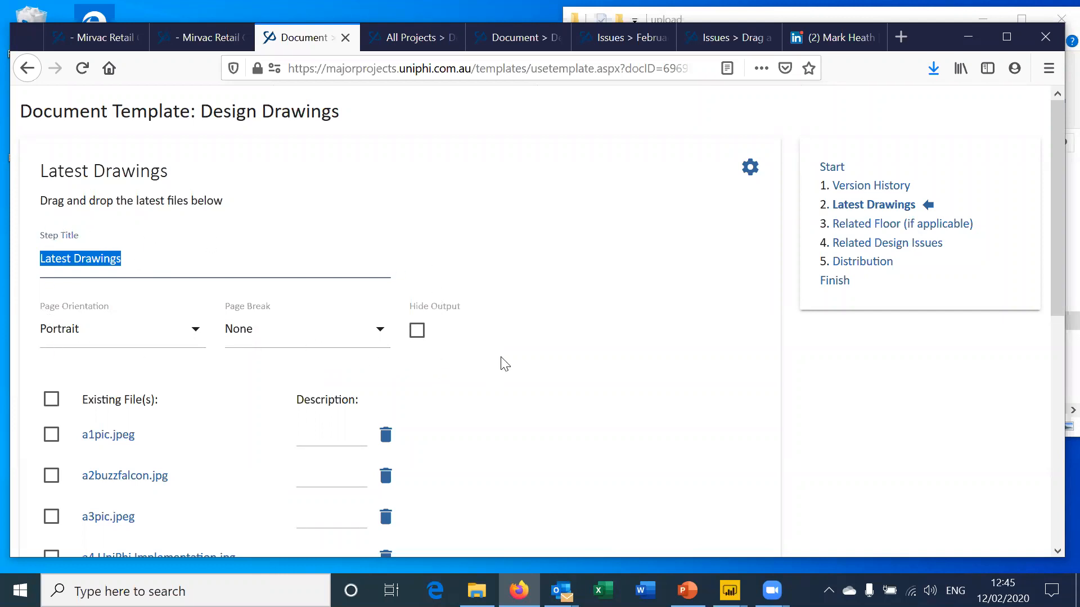
{"action": "left_click", "coordinate": [216, 259]}
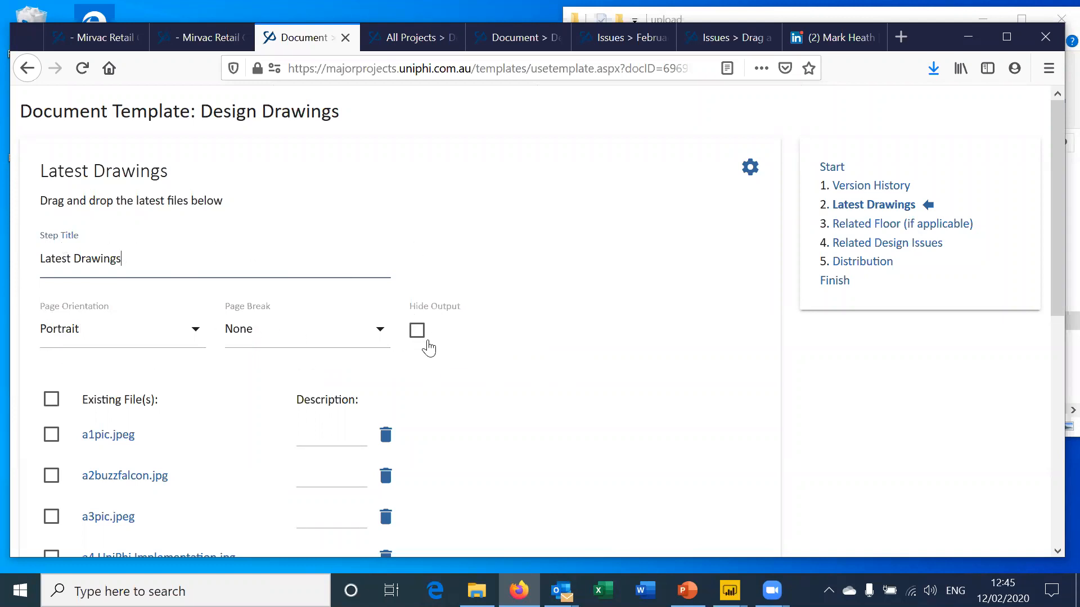
{"action": "left_click", "coordinate": [750, 169]}
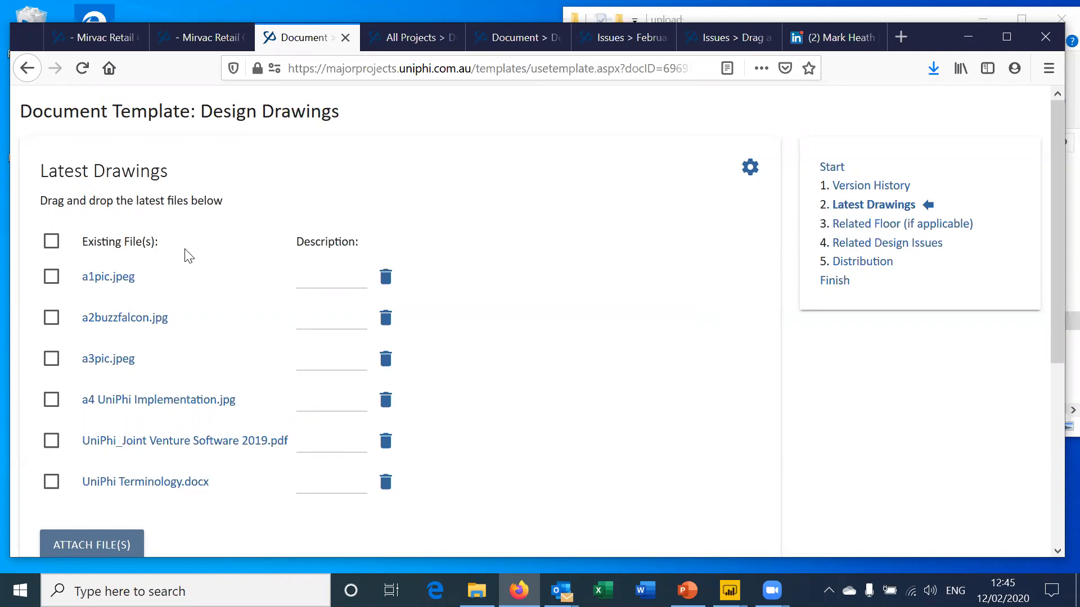
Save and continue through Latest Drawings, Related Floor, Related Design Issues and Distribution without changes to reach the Finish step
{"action": "scroll", "coordinate": [204, 468], "scroll_direction": "down", "scroll_amount": 2}
{"action": "scroll", "coordinate": [219, 433], "scroll_direction": "down", "scroll_amount": 4}
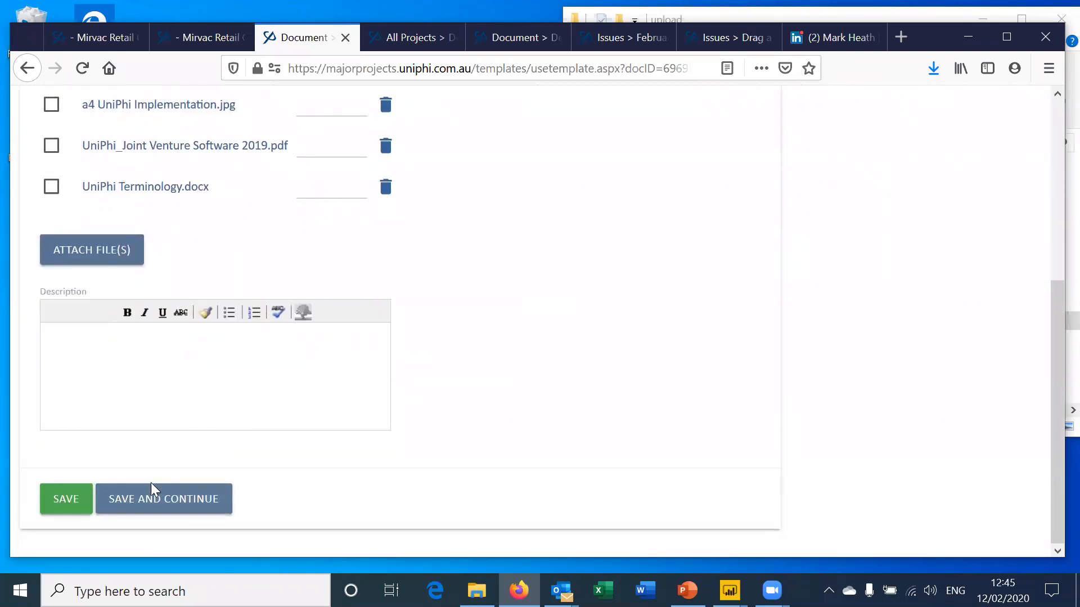
{"action": "left_click", "coordinate": [153, 497]}
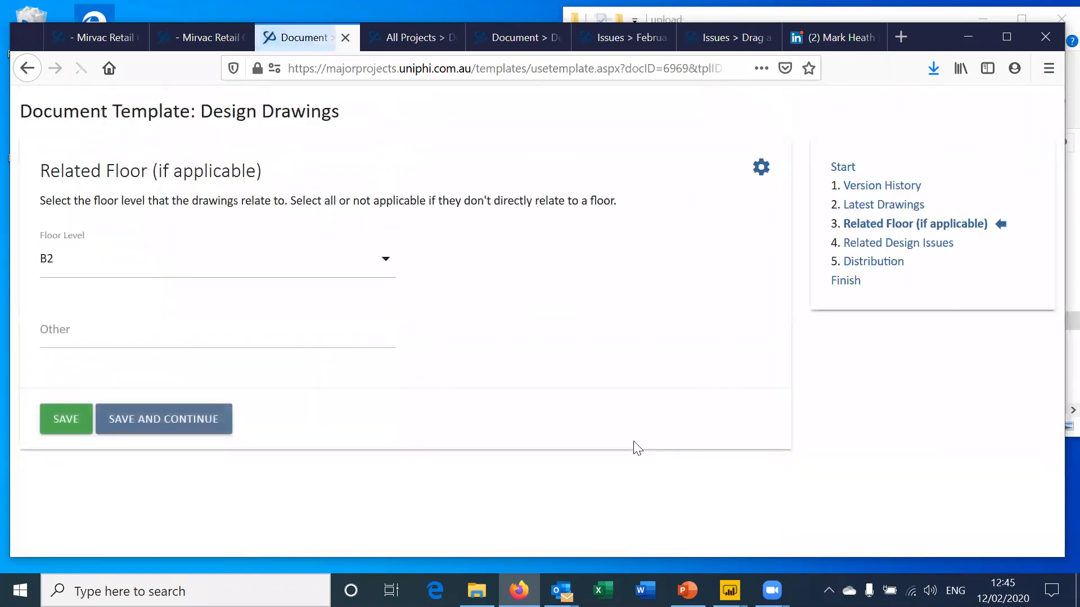
{"action": "left_click", "coordinate": [169, 429]}
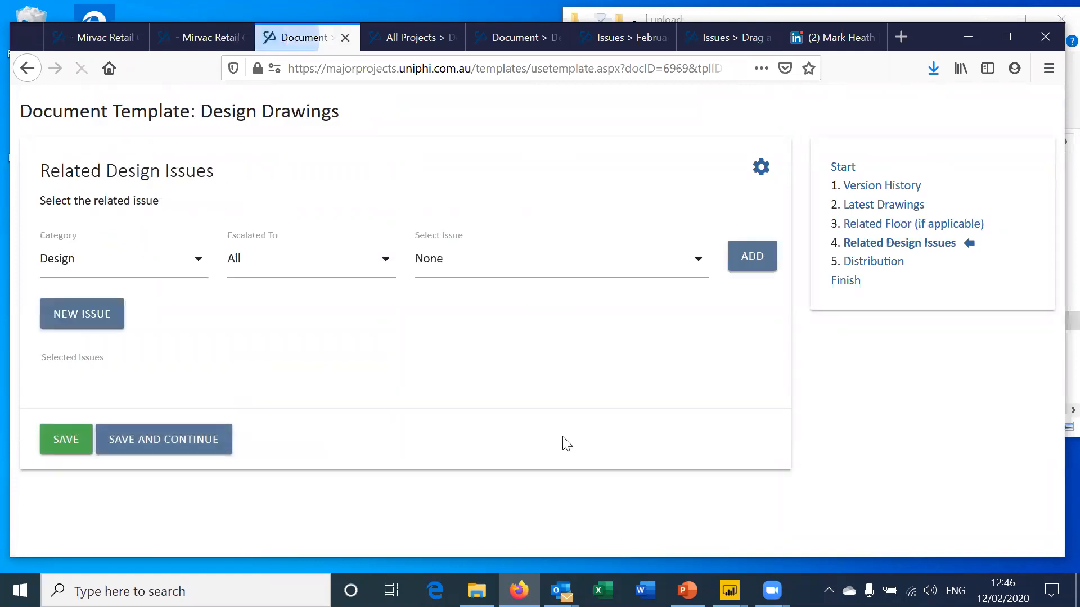
{"action": "left_click", "coordinate": [212, 450]}
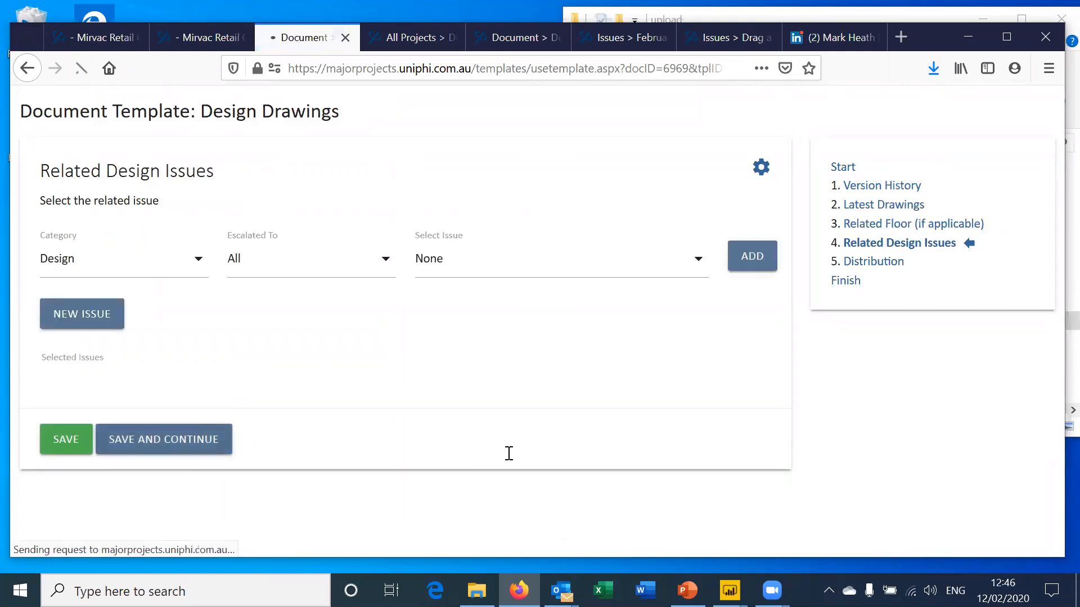
{"action": "scroll", "coordinate": [378, 386], "scroll_direction": "down", "scroll_amount": 6}
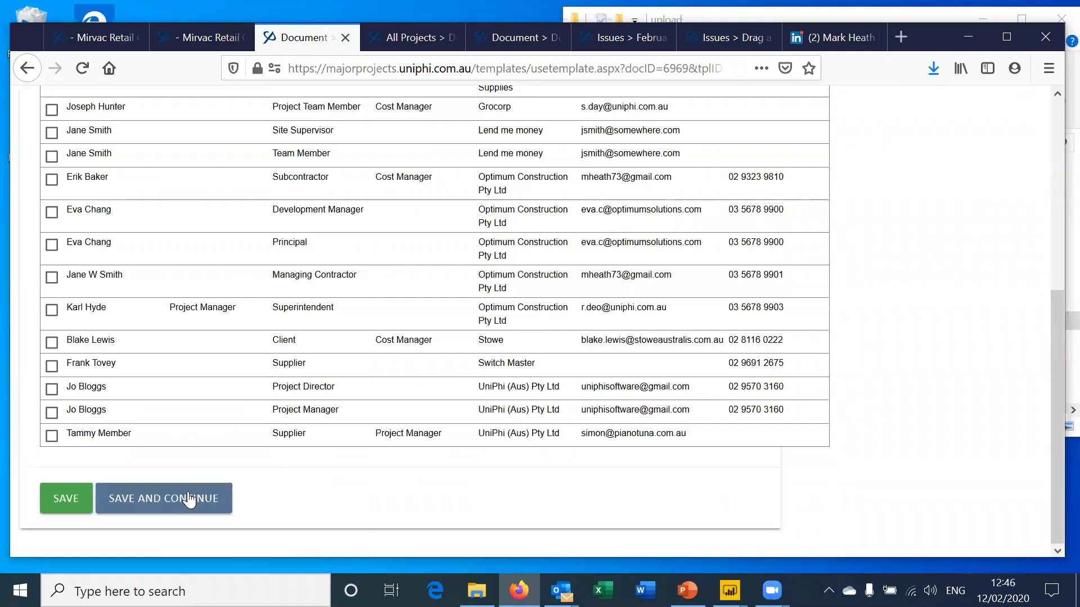
{"action": "left_click", "coordinate": [176, 507]}
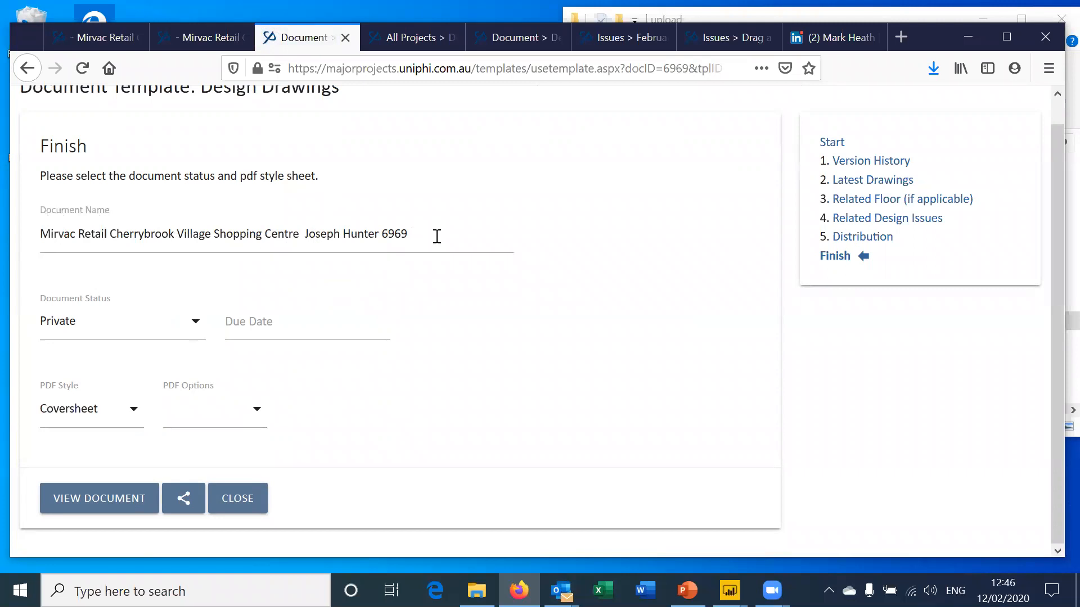
Inspect the project, author and number parts of the document name in the Finish step, and close the document
{"action": "left_click", "coordinate": [42, 233]}
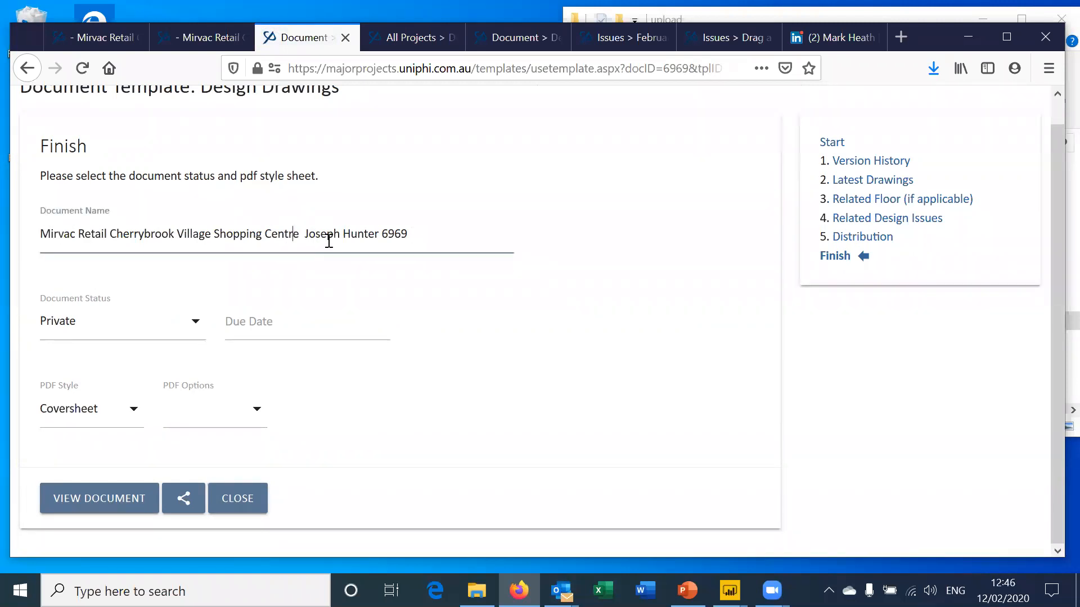
{"action": "left_click_drag", "start_coordinate": [302, 233], "coordinate": [375, 230]}
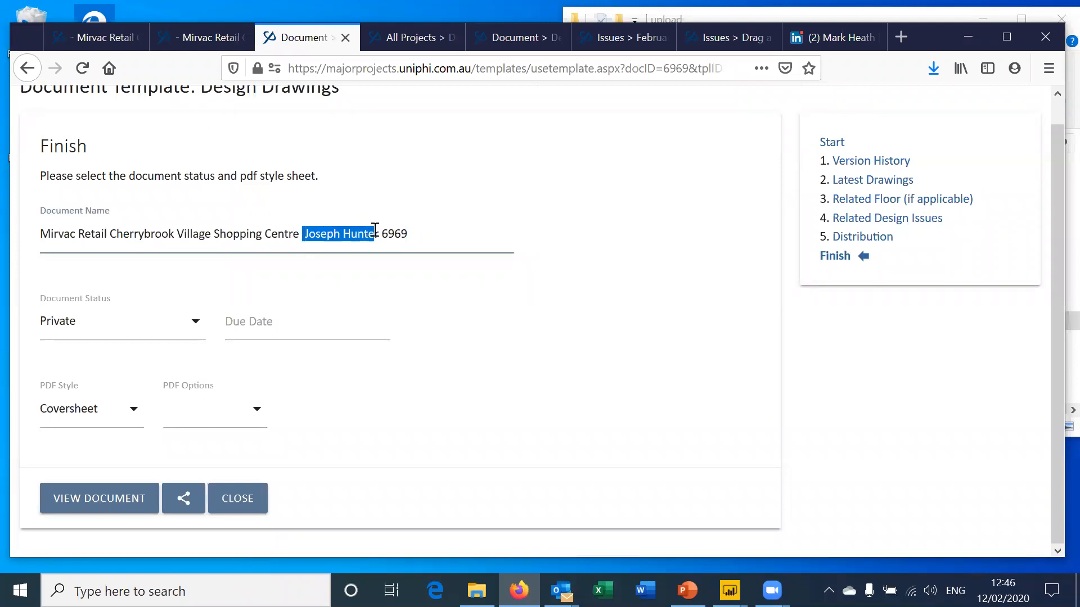
{"action": "double_click", "coordinate": [389, 233]}
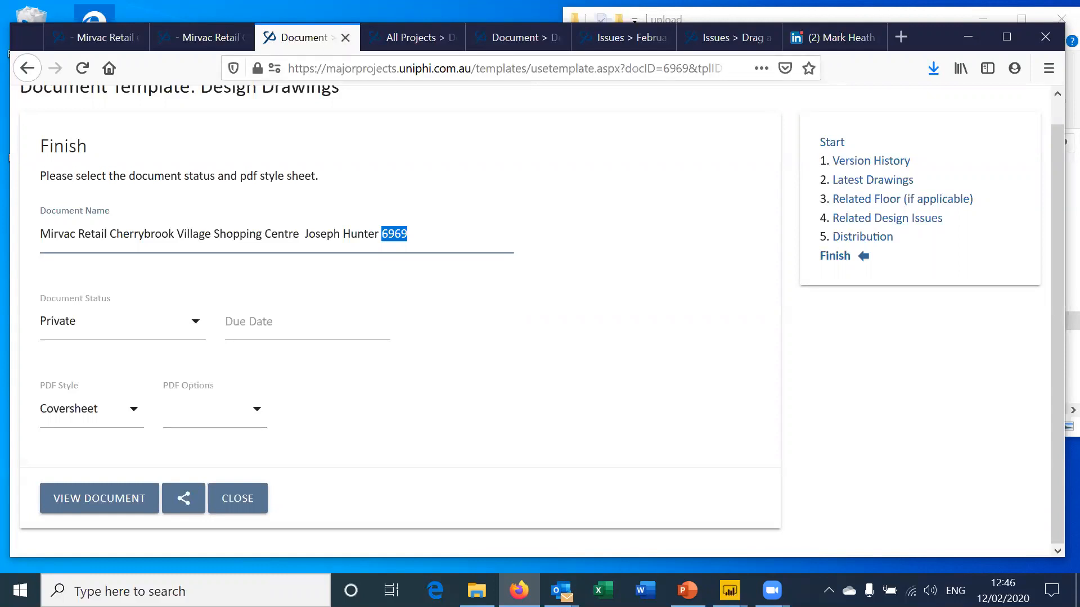
{"action": "key", "text": "alt+Tab"}
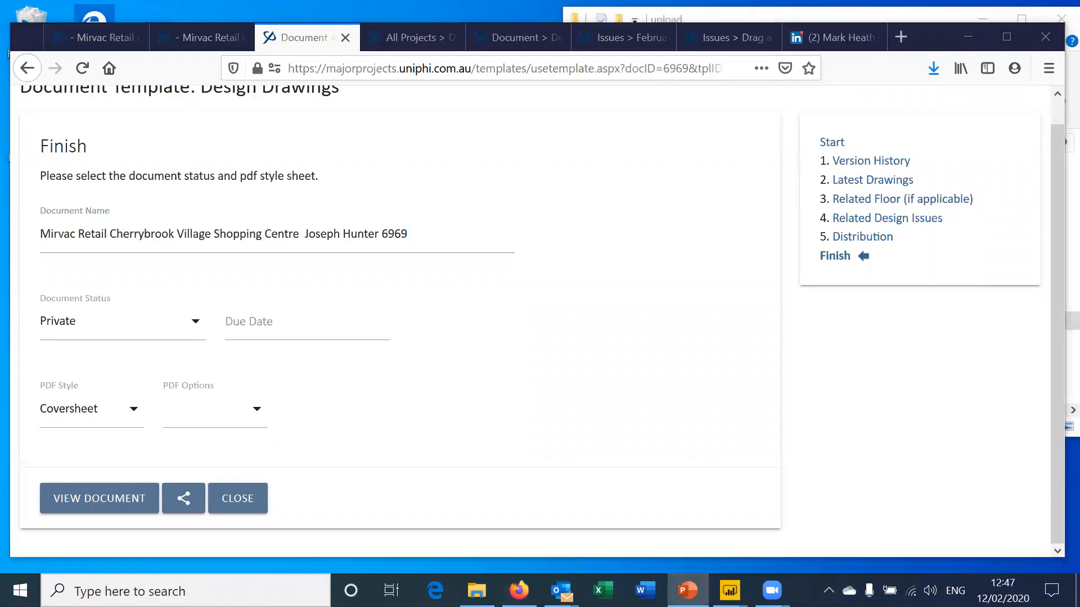
{"action": "left_click", "coordinate": [245, 509]}
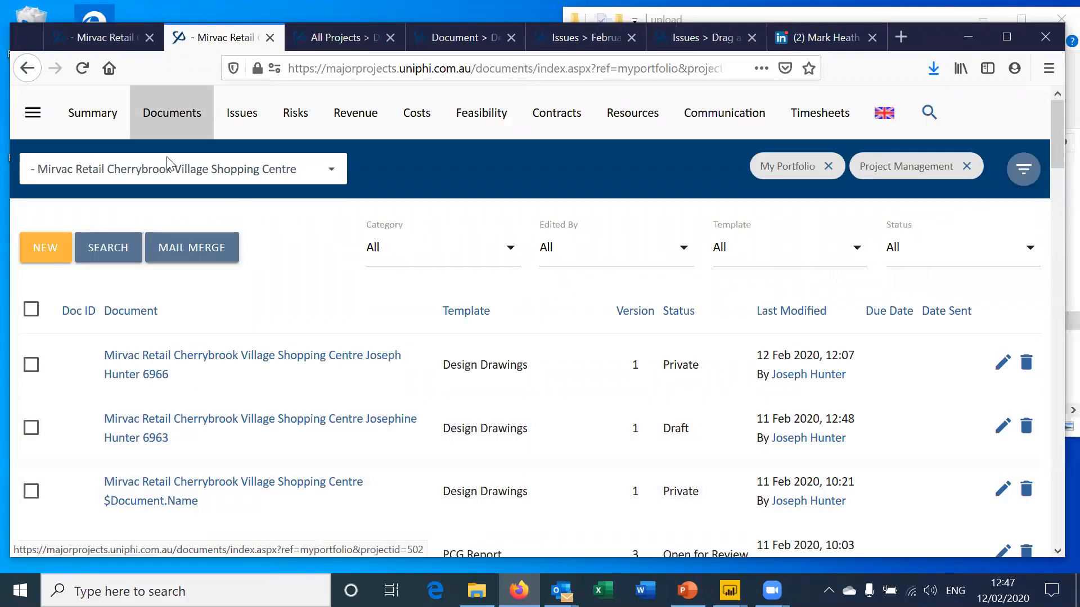
Open the PCG Report from the project's document list and examine its version table, distribution list and Executive Summary
{"action": "scroll", "coordinate": [550, 360], "scroll_direction": "down", "scroll_amount": 2}
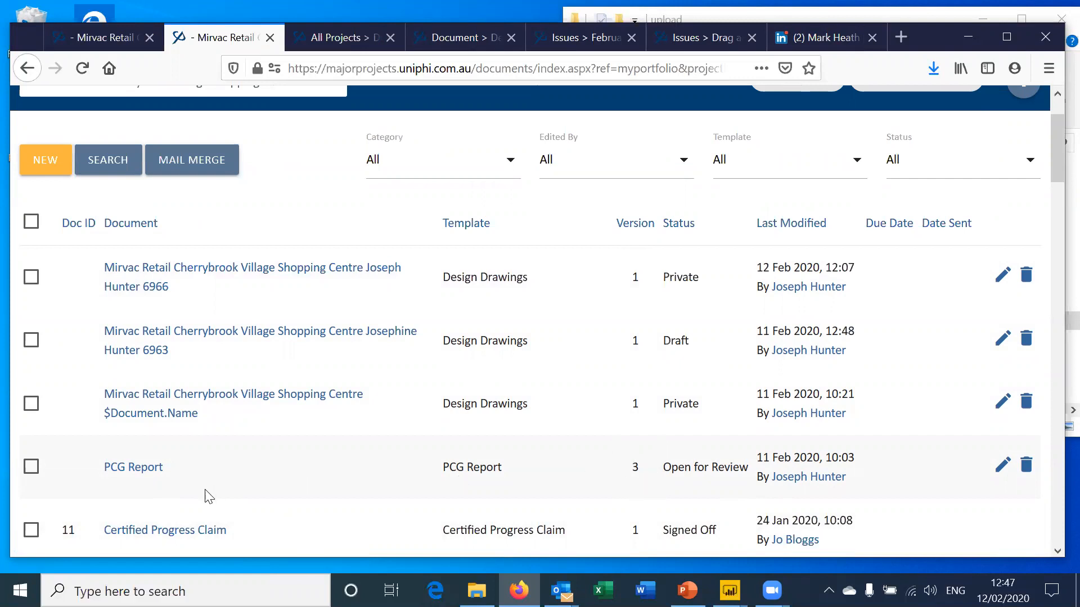
{"action": "left_click", "coordinate": [148, 473]}
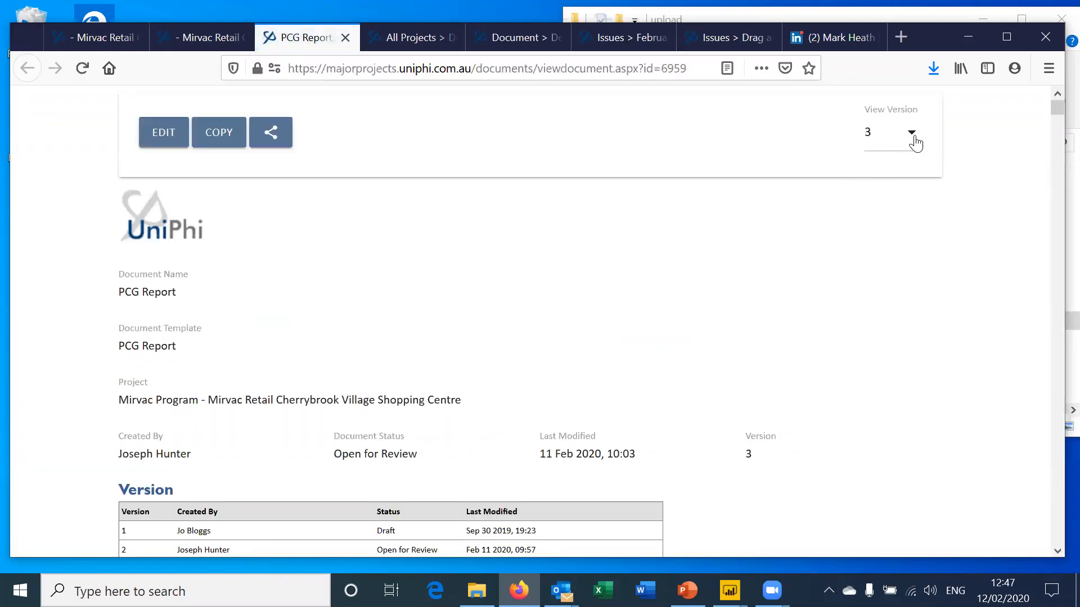
{"action": "scroll", "coordinate": [876, 336], "scroll_direction": "down", "scroll_amount": 3}
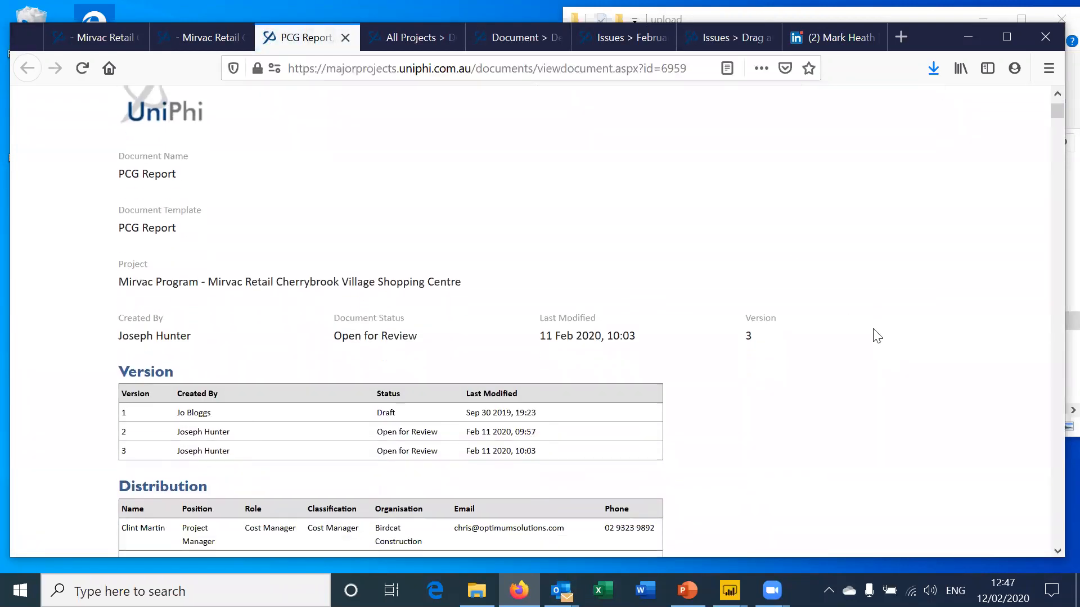
{"action": "scroll", "coordinate": [876, 336], "scroll_direction": "down", "scroll_amount": 2}
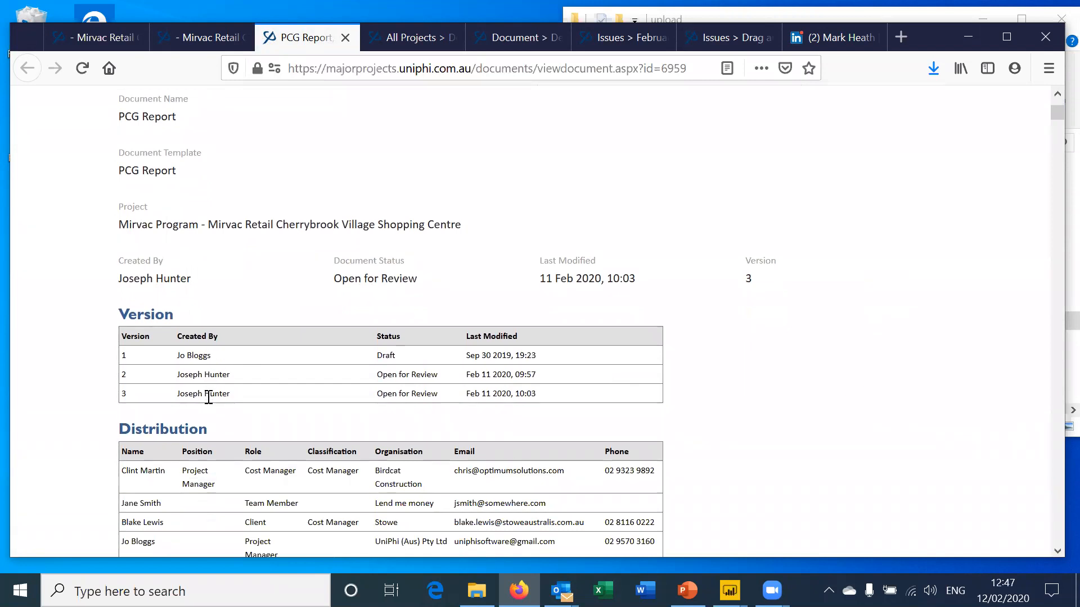
{"action": "scroll", "coordinate": [767, 410], "scroll_direction": "down", "scroll_amount": 5}
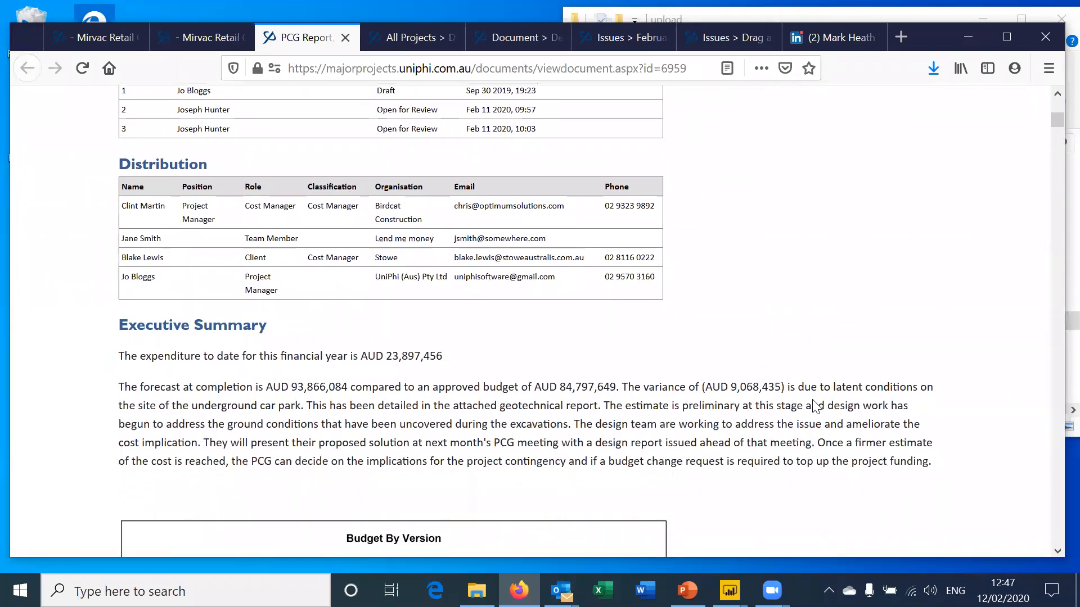
{"action": "scroll", "coordinate": [815, 405], "scroll_direction": "down", "scroll_amount": 2}
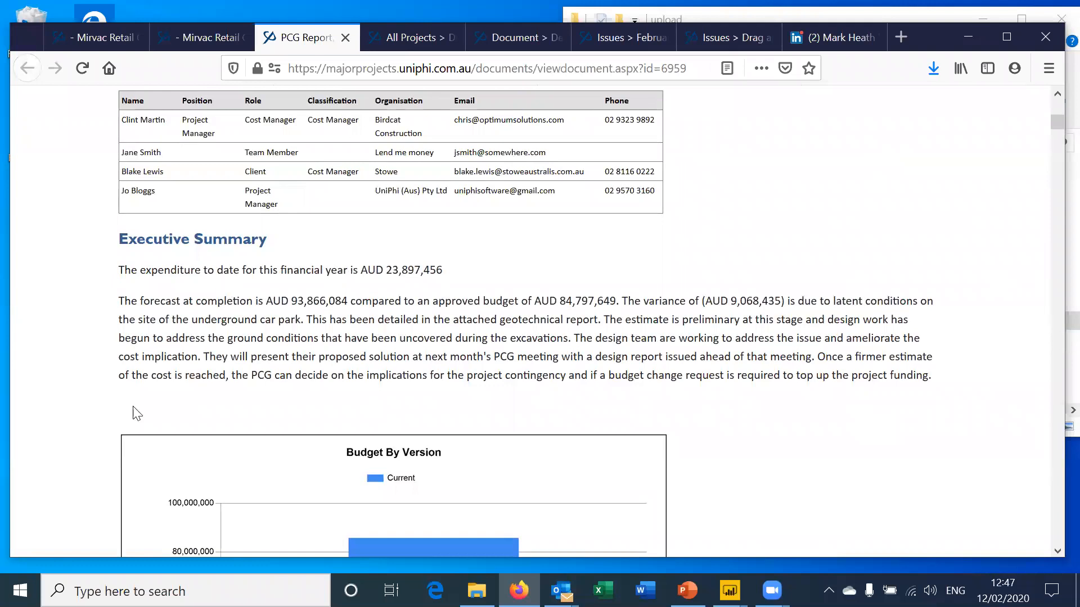
{"action": "scroll", "coordinate": [935, 414], "scroll_direction": "up", "scroll_amount": 3}
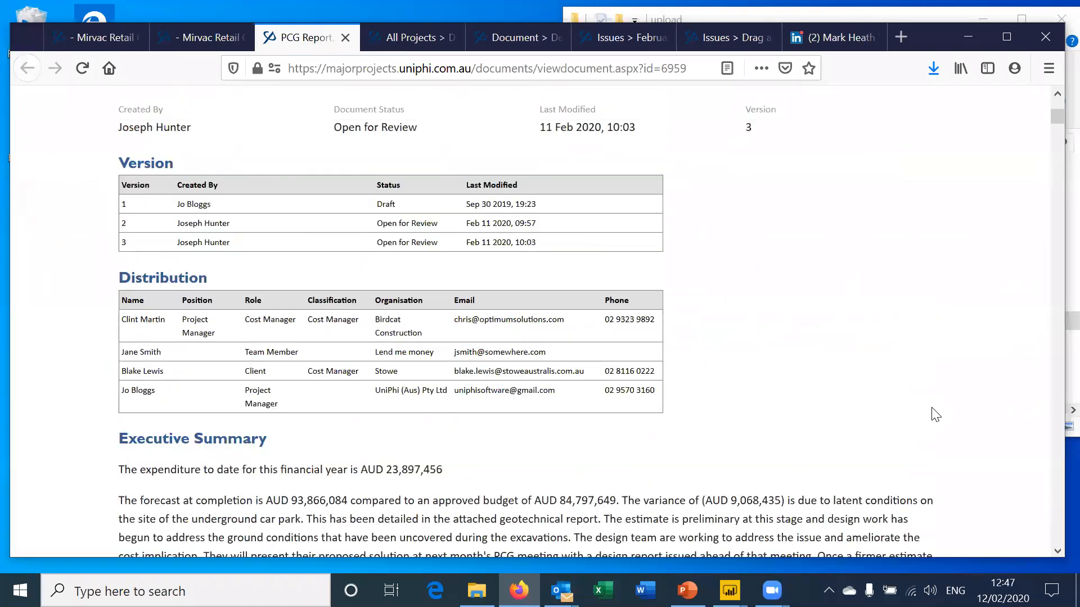
{"action": "scroll", "coordinate": [936, 415], "scroll_direction": "up", "scroll_amount": 5}
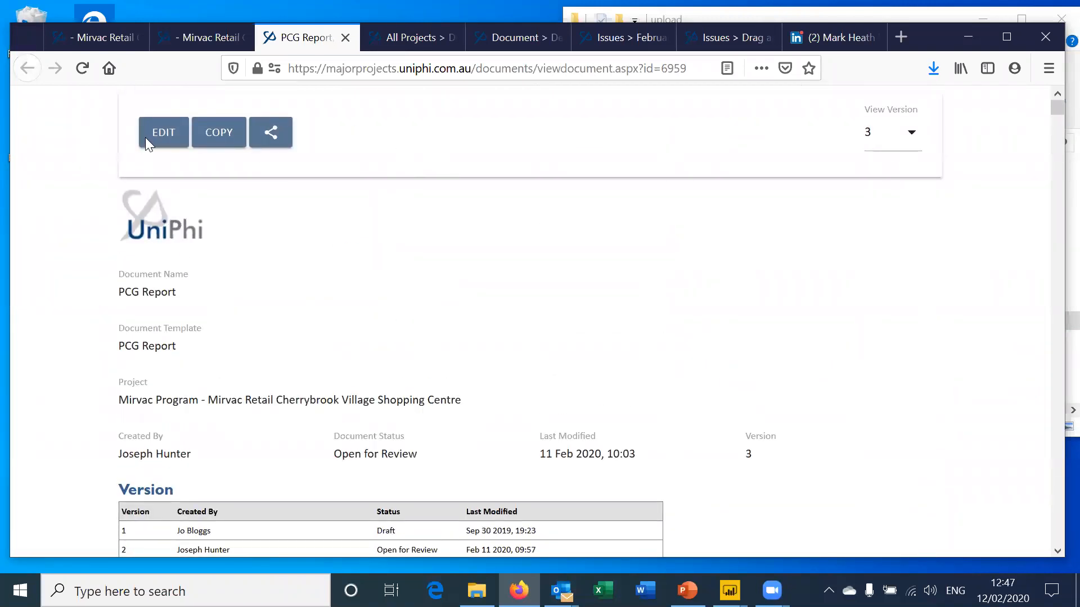
Display version 2 of the PCG Report and examine the marked-up changes in its Executive Summary, closing the report when done
{"action": "left_click", "coordinate": [885, 136]}
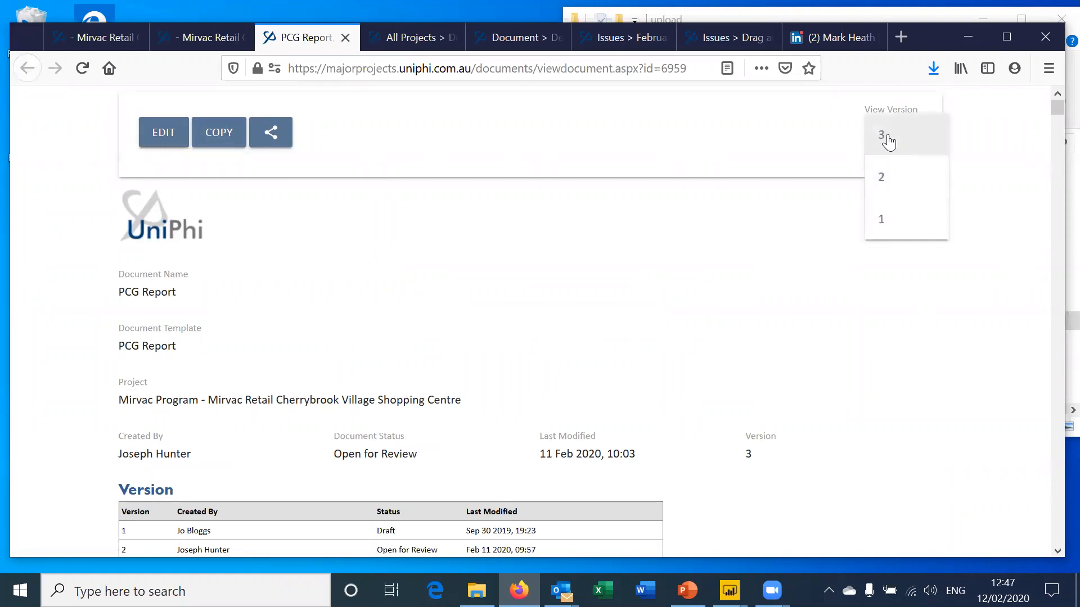
{"action": "left_click", "coordinate": [893, 182]}
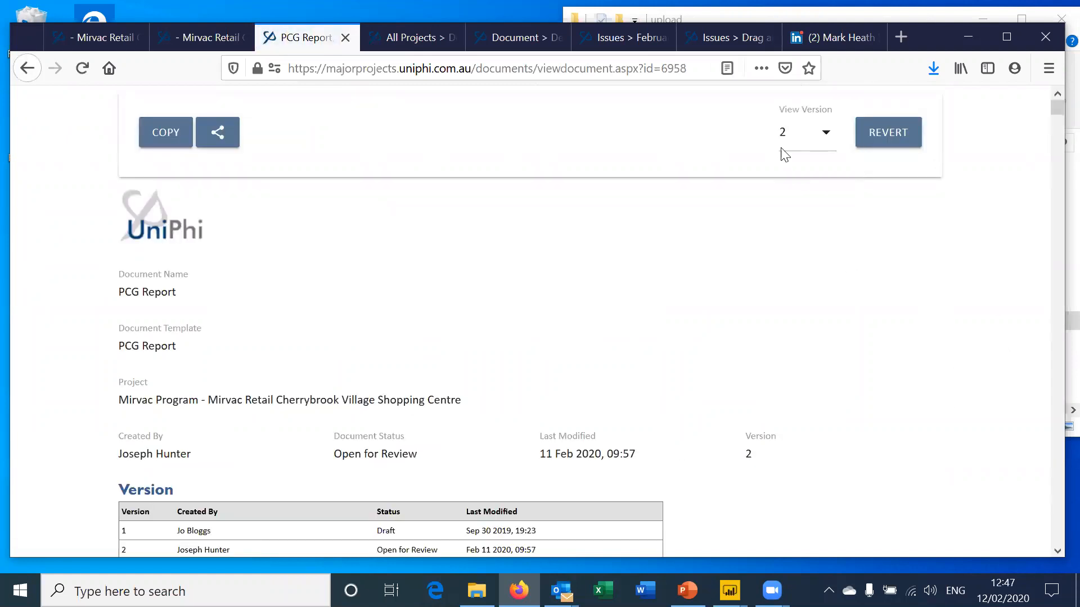
{"action": "scroll", "coordinate": [891, 319], "scroll_direction": "down", "scroll_amount": 4}
{"action": "scroll", "coordinate": [872, 317], "scroll_direction": "down", "scroll_amount": 6}
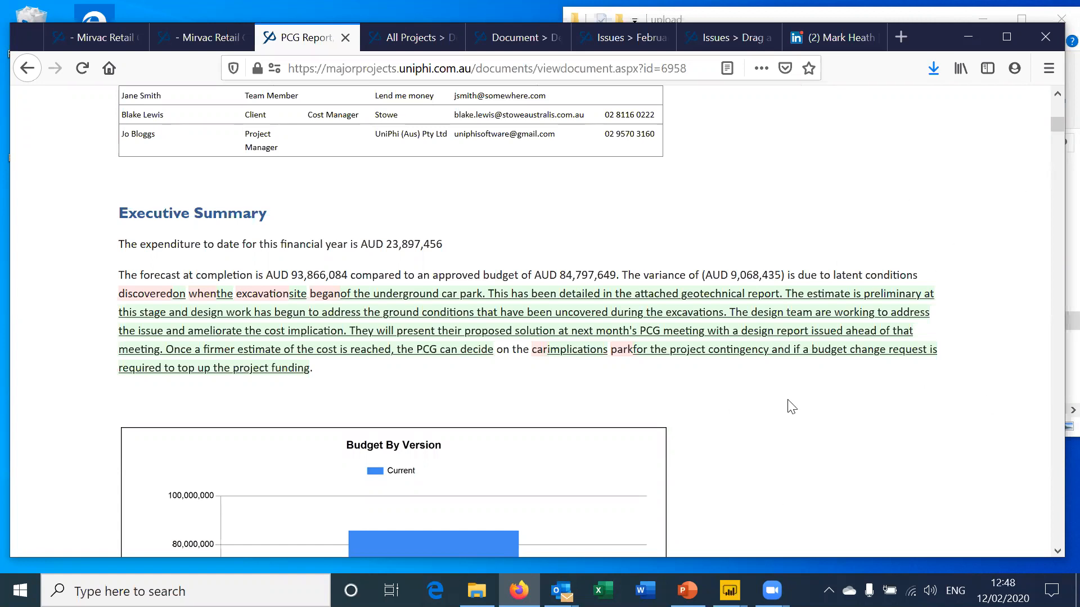
{"action": "scroll", "coordinate": [803, 384], "scroll_direction": "up", "scroll_amount": 1}
{"action": "scroll", "coordinate": [803, 384], "scroll_direction": "up", "scroll_amount": 10}
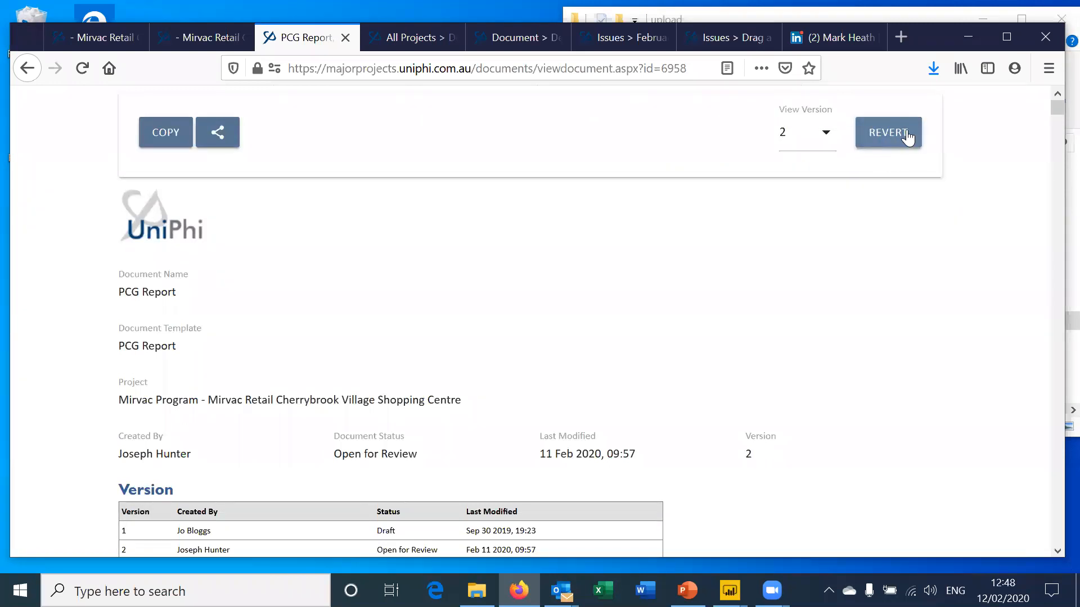
{"action": "scroll", "coordinate": [895, 342], "scroll_direction": "down", "scroll_amount": 9}
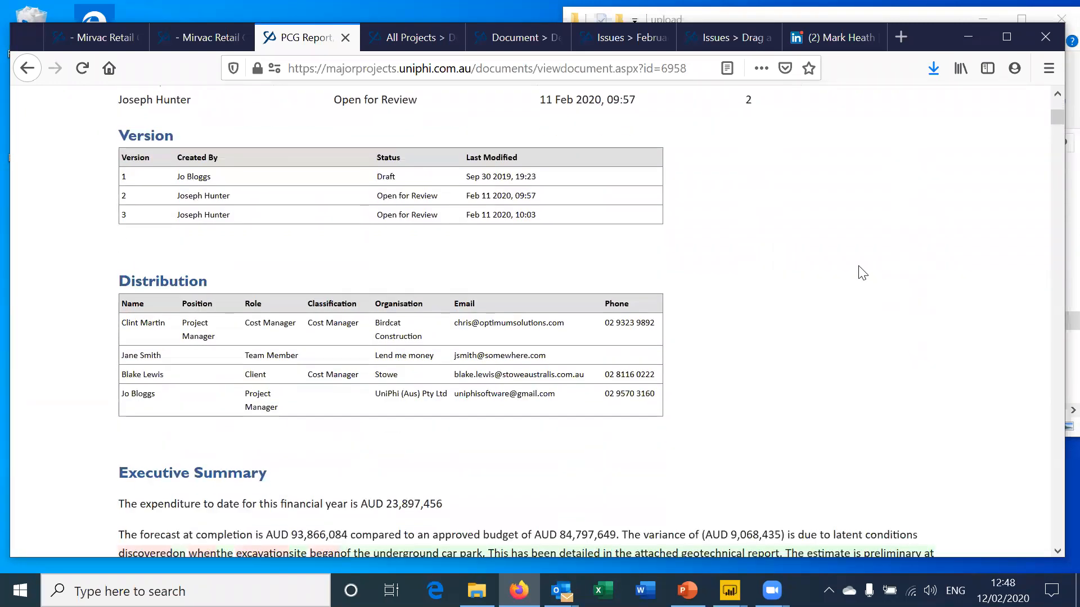
{"action": "scroll", "coordinate": [310, 348], "scroll_direction": "down", "scroll_amount": 1}
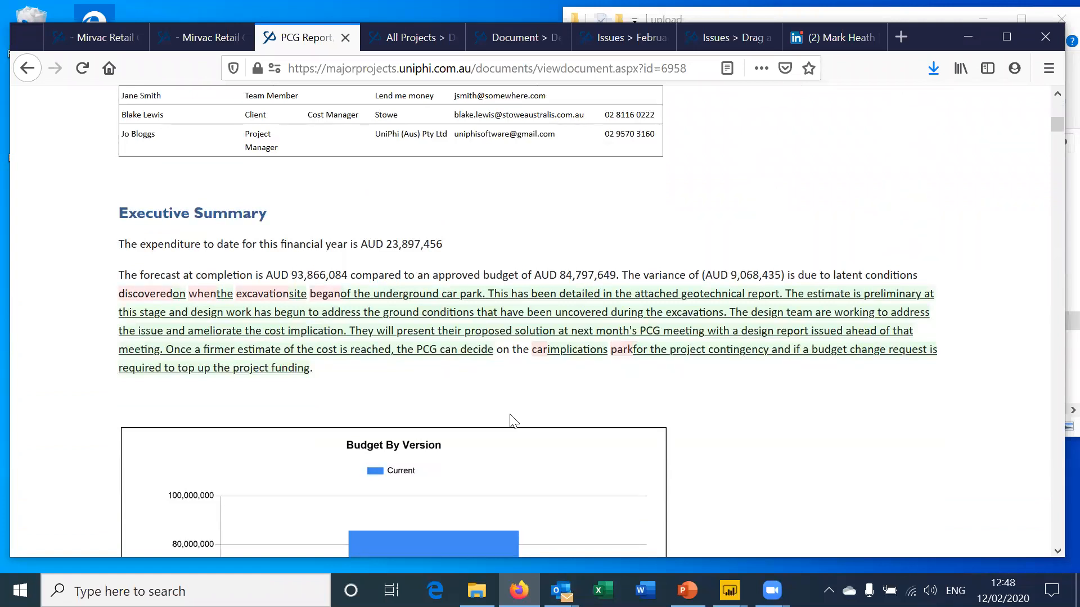
{"action": "scroll", "coordinate": [961, 239], "scroll_direction": "up", "scroll_amount": 10}
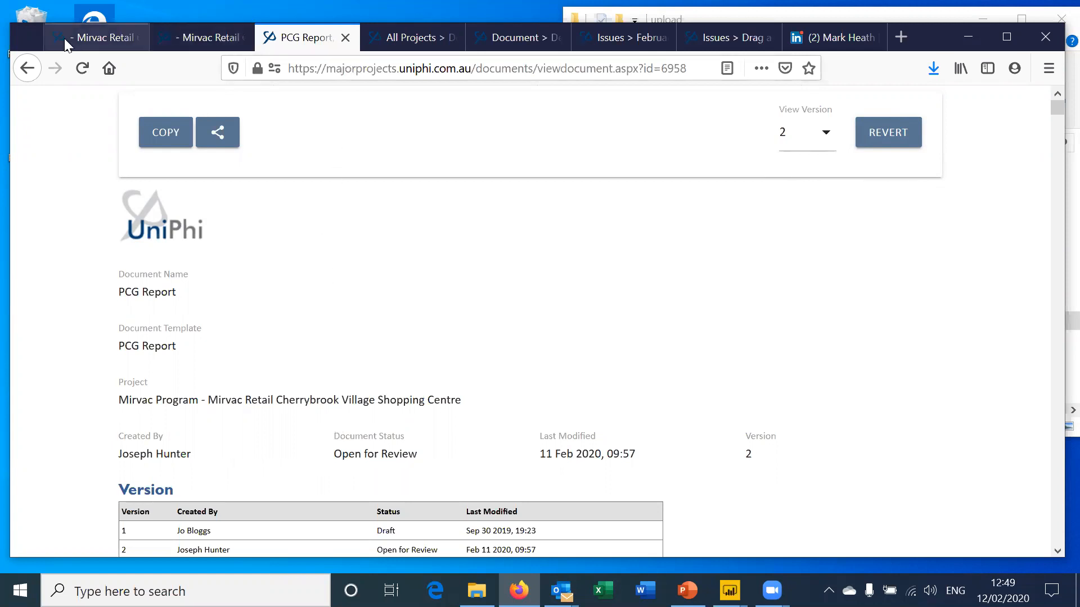
{"action": "left_click", "coordinate": [347, 38]}
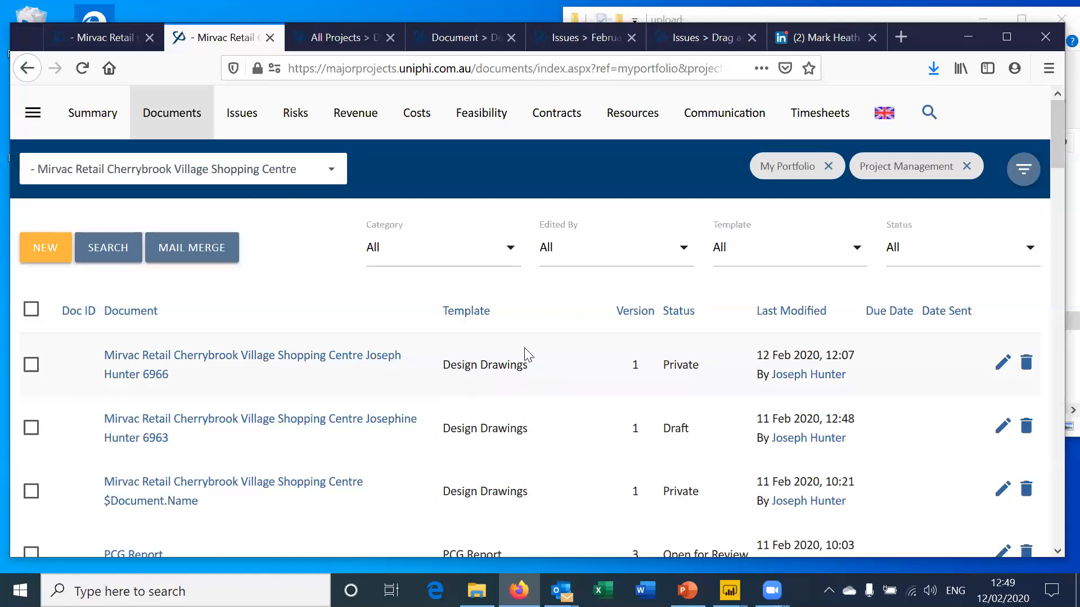
Open the signed-in user's own profile page from the document list
{"action": "left_click", "coordinate": [34, 115]}
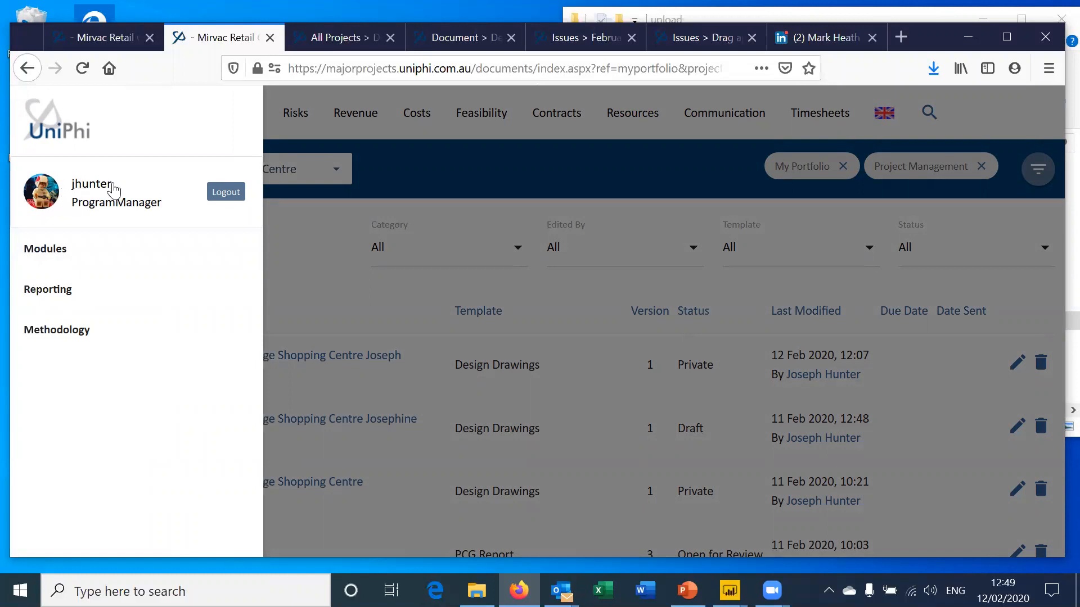
{"action": "left_click", "coordinate": [90, 198]}
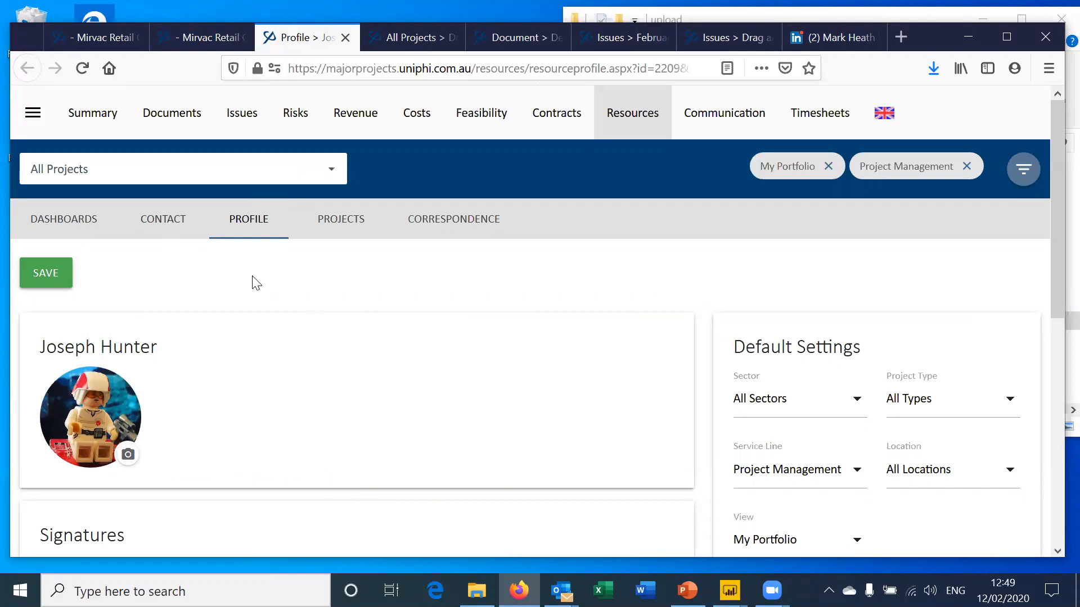
Look over the profile page and the user's contact details, then return to the profile
{"action": "scroll", "coordinate": [262, 296], "scroll_direction": "down", "scroll_amount": 2}
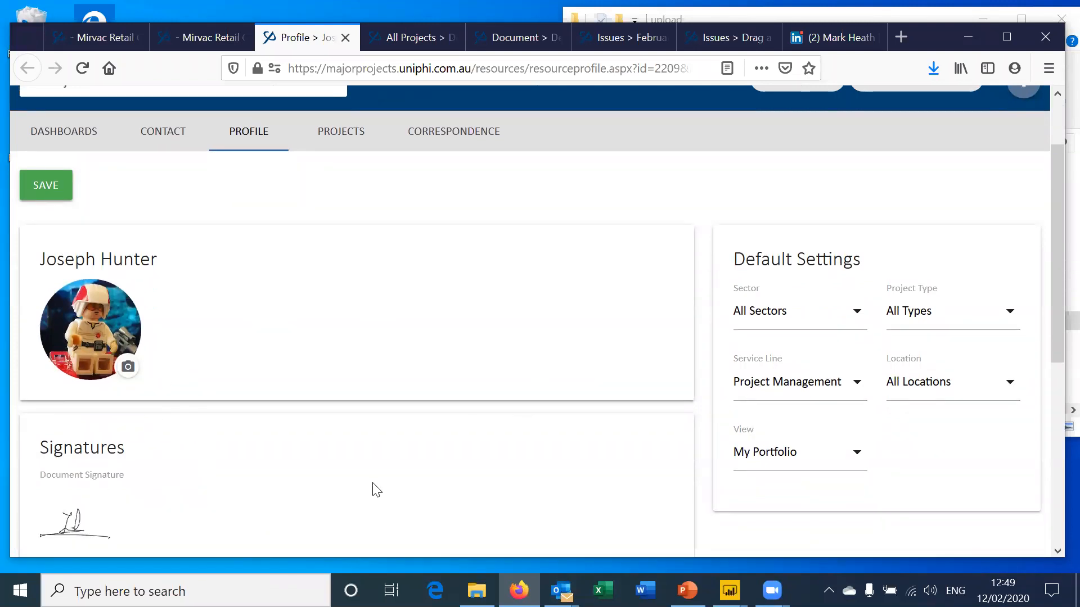
{"action": "scroll", "coordinate": [389, 489], "scroll_direction": "up", "scroll_amount": 2}
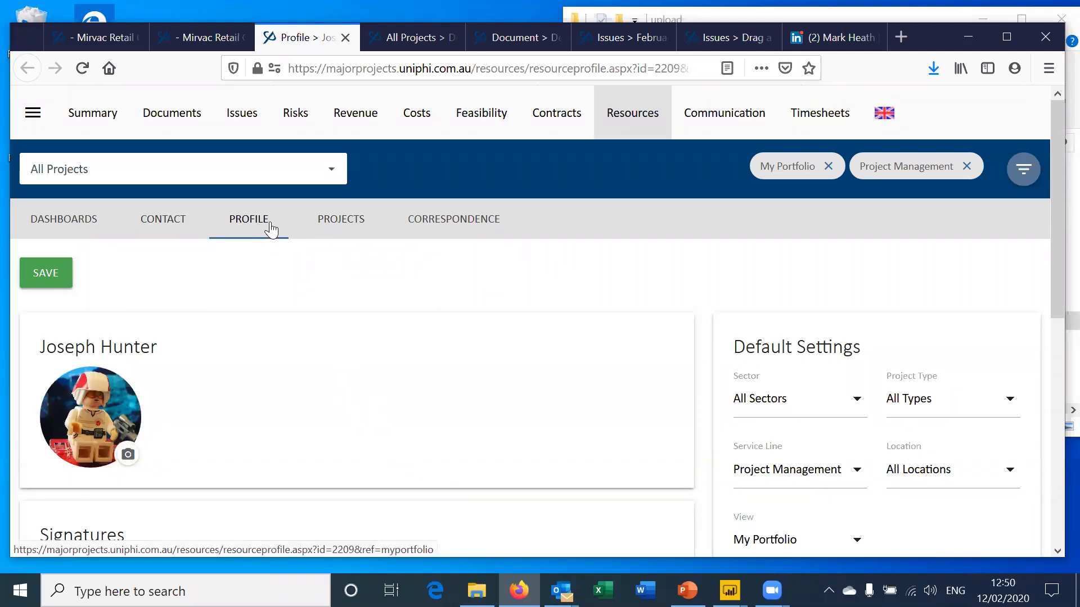
{"action": "left_click", "coordinate": [165, 225]}
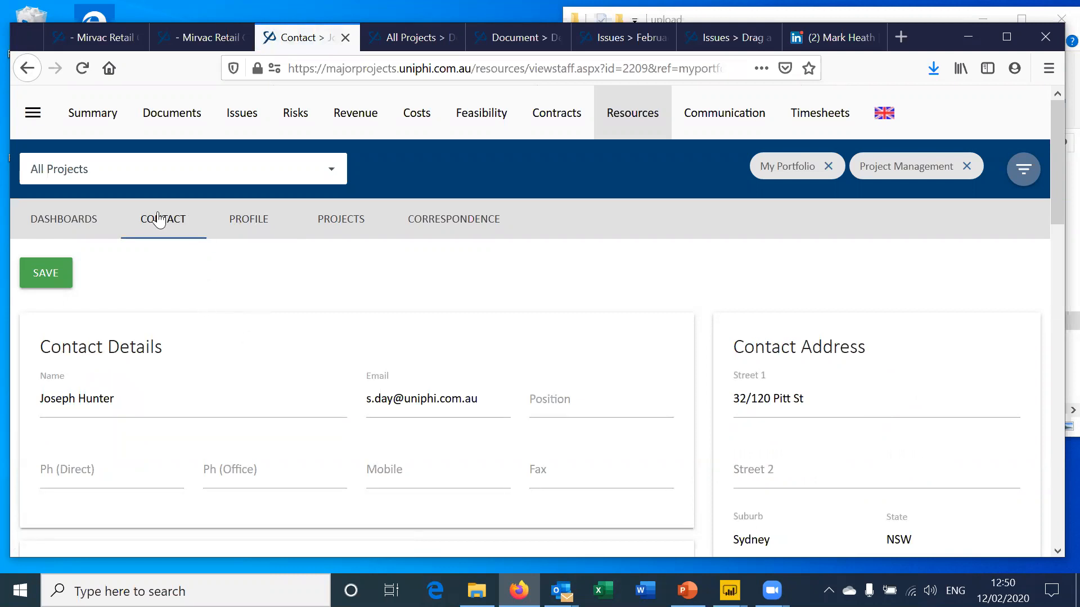
{"action": "left_click", "coordinate": [249, 230]}
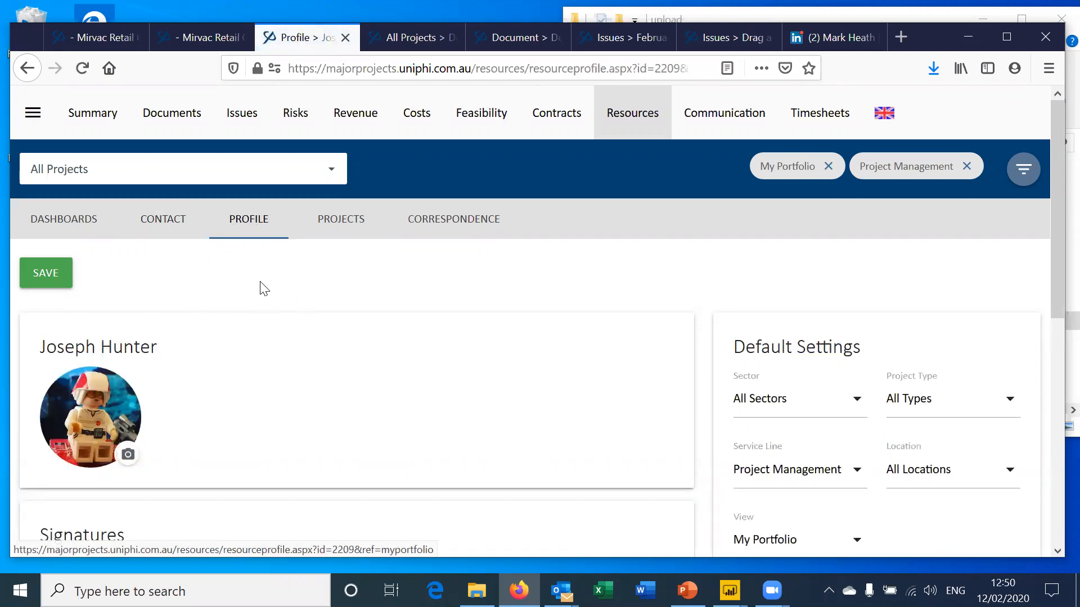
Open the file chooser for replacing the profile picture and close it without picking a file
{"action": "scroll", "coordinate": [293, 393], "scroll_direction": "down", "scroll_amount": 2}
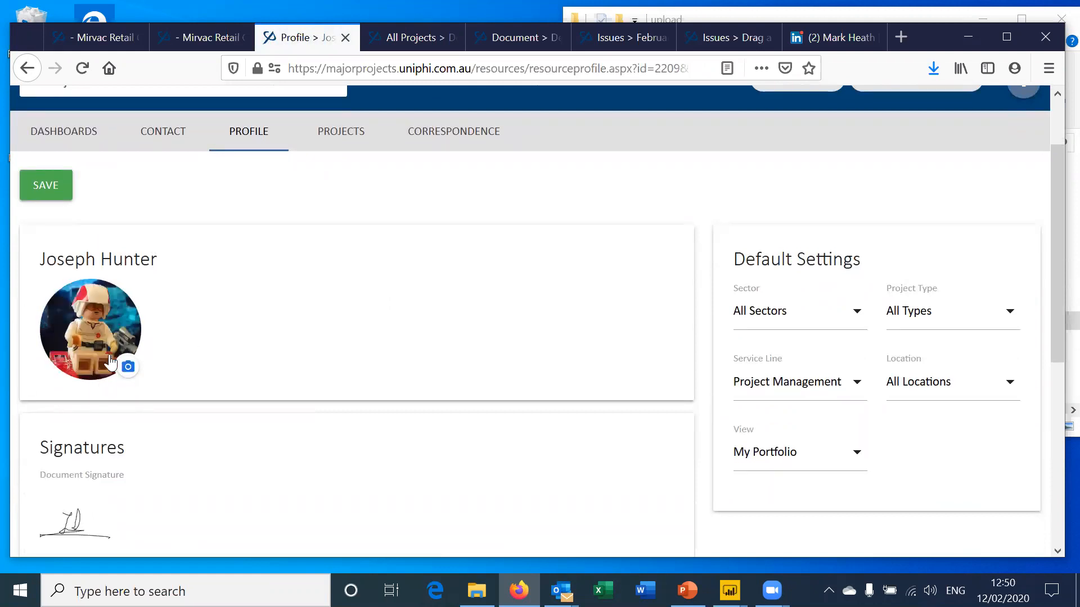
{"action": "left_click", "coordinate": [128, 368]}
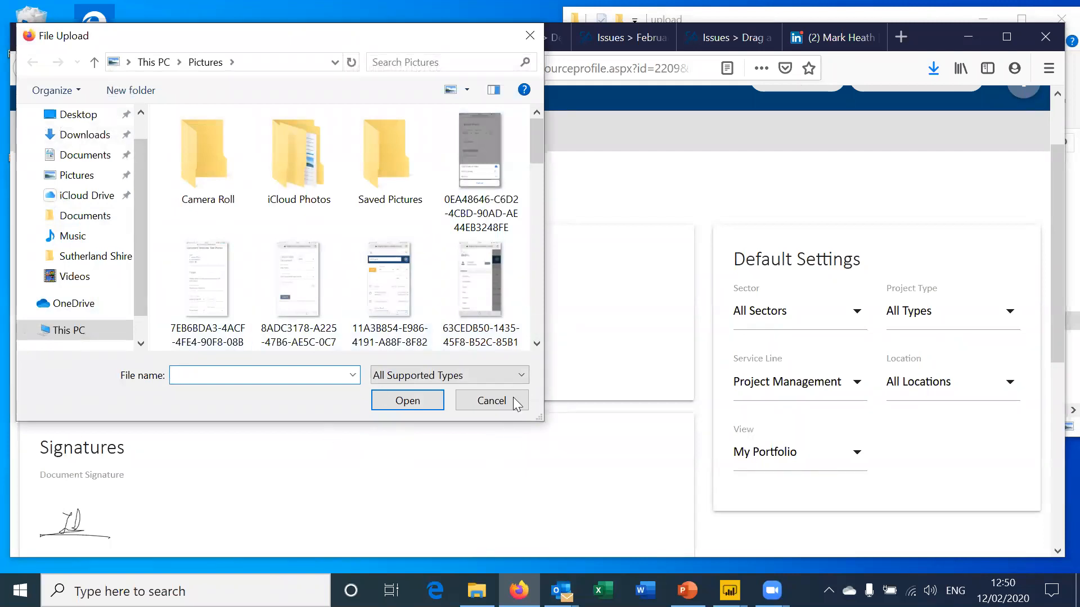
{"action": "left_click", "coordinate": [491, 400]}
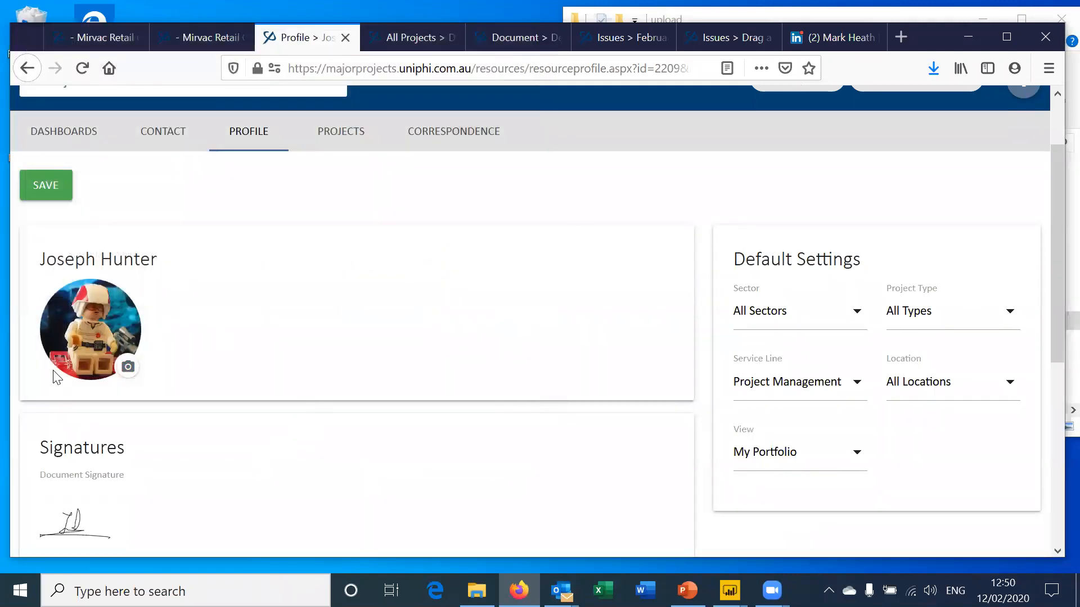
Examine the Signatures section of the profile, including the document signature and the email signature editor
{"action": "scroll", "coordinate": [321, 328], "scroll_direction": "down", "scroll_amount": 3}
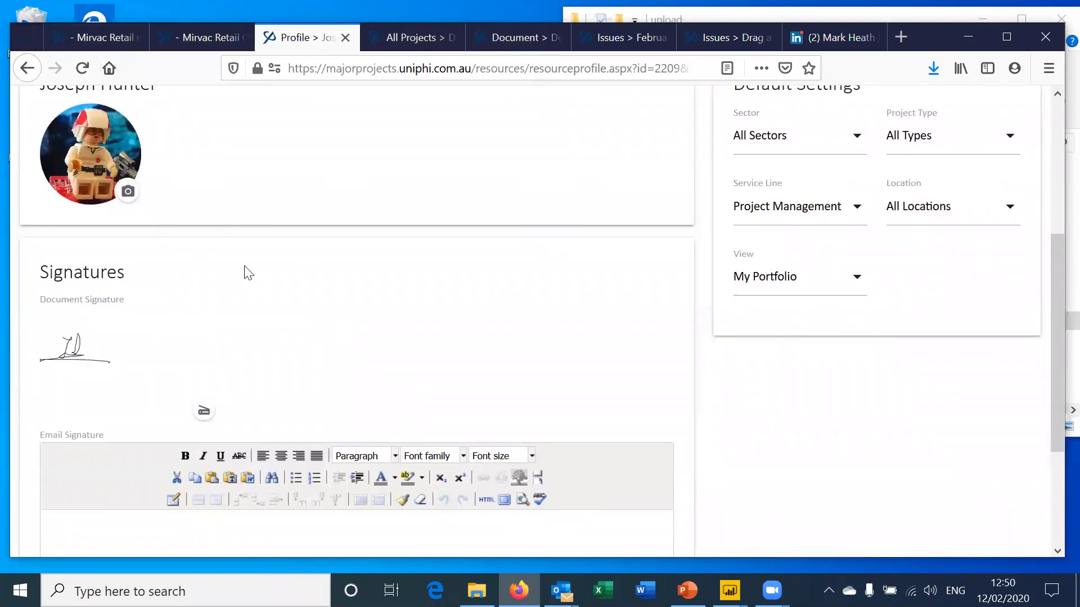
{"action": "left_click_drag", "start_coordinate": [41, 271], "coordinate": [152, 282]}
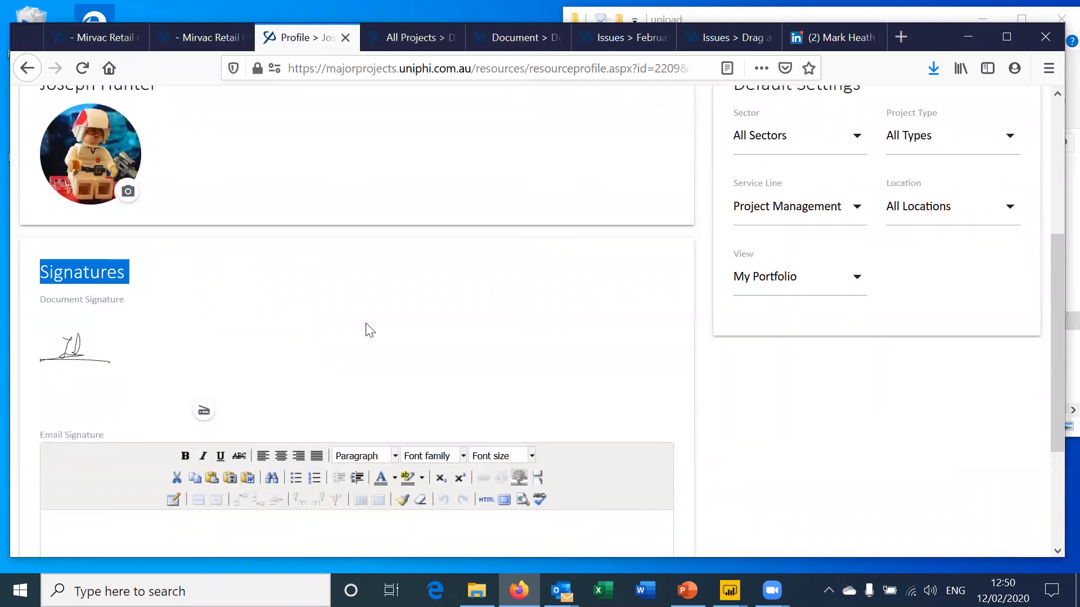
{"action": "left_click", "coordinate": [343, 330]}
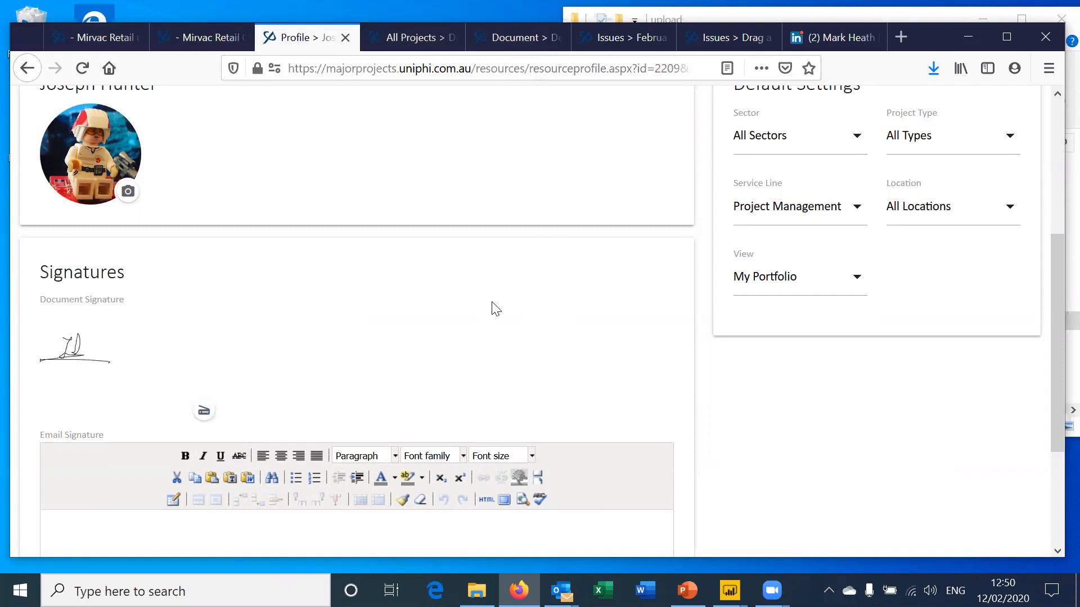
{"action": "scroll", "coordinate": [268, 480], "scroll_direction": "down", "scroll_amount": 2}
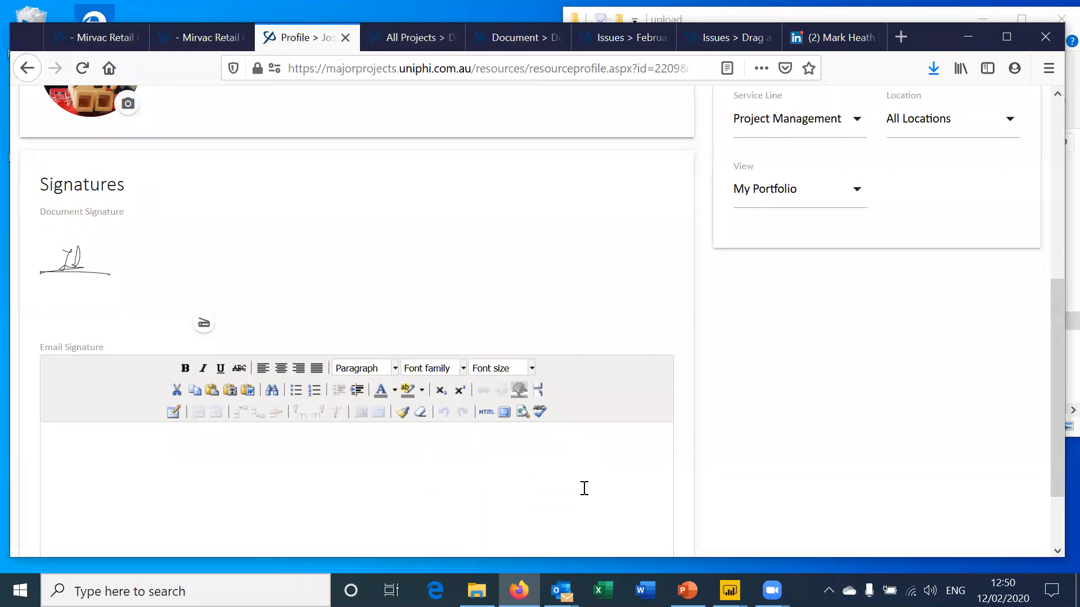
{"action": "scroll", "coordinate": [430, 470], "scroll_direction": "down", "scroll_amount": 3}
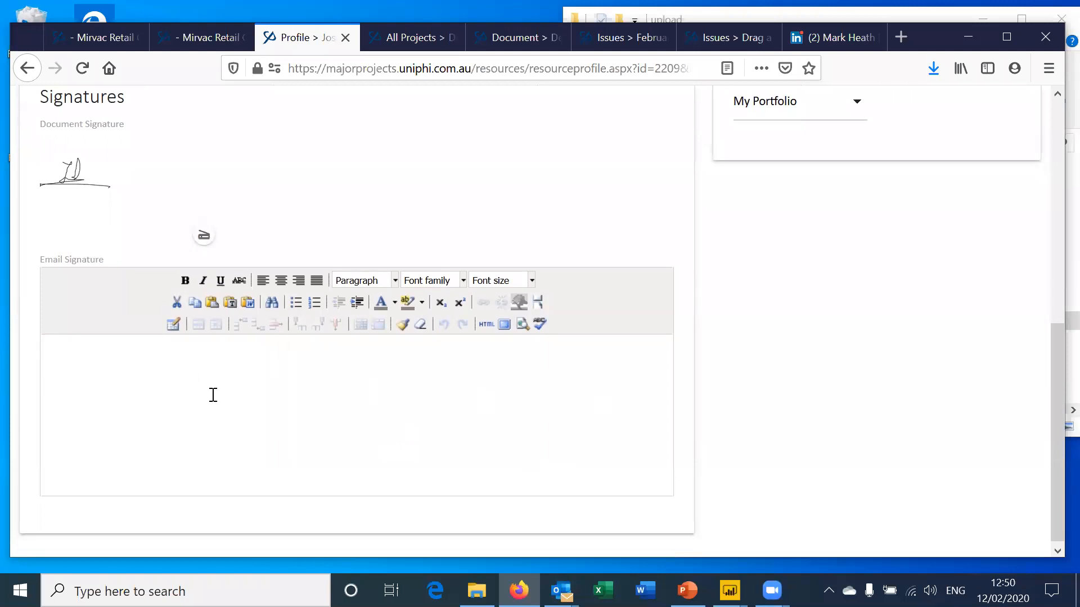
Examine the profile's Default Settings and the matching Portfolio Filters, closing the filters by applying them
{"action": "scroll", "coordinate": [505, 420], "scroll_direction": "up", "scroll_amount": 10}
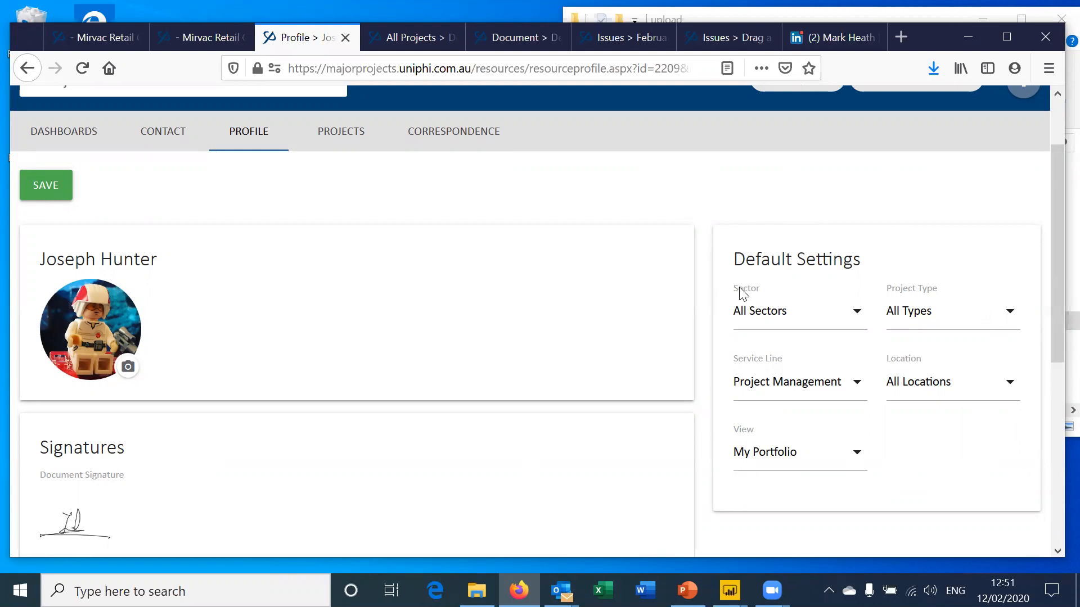
{"action": "scroll", "coordinate": [988, 461], "scroll_direction": "up", "scroll_amount": 1}
{"action": "scroll", "coordinate": [900, 349], "scroll_direction": "up", "scroll_amount": 1}
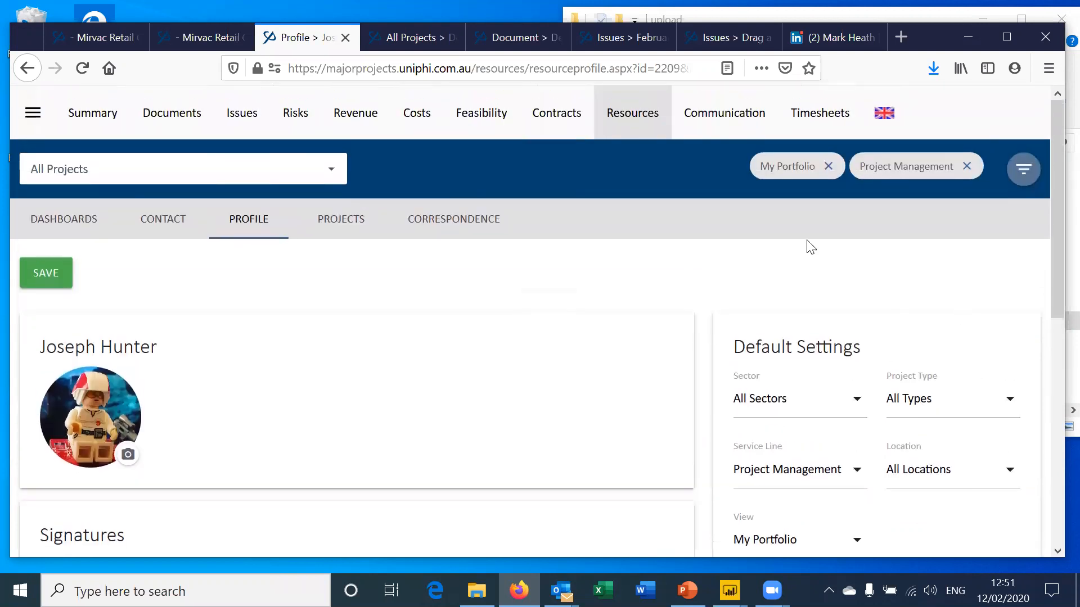
{"action": "left_click", "coordinate": [1025, 171]}
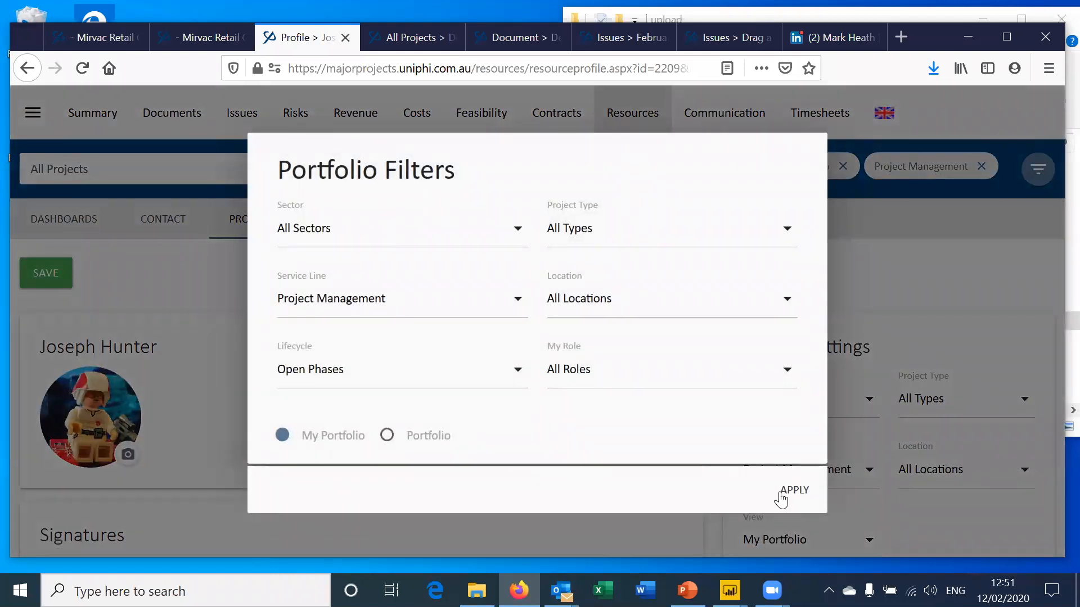
{"action": "left_click", "coordinate": [782, 495]}
Set the default Location in the profile's Default Settings to Los Angeles and save the profile
{"action": "scroll", "coordinate": [966, 353], "scroll_direction": "down", "scroll_amount": 1}
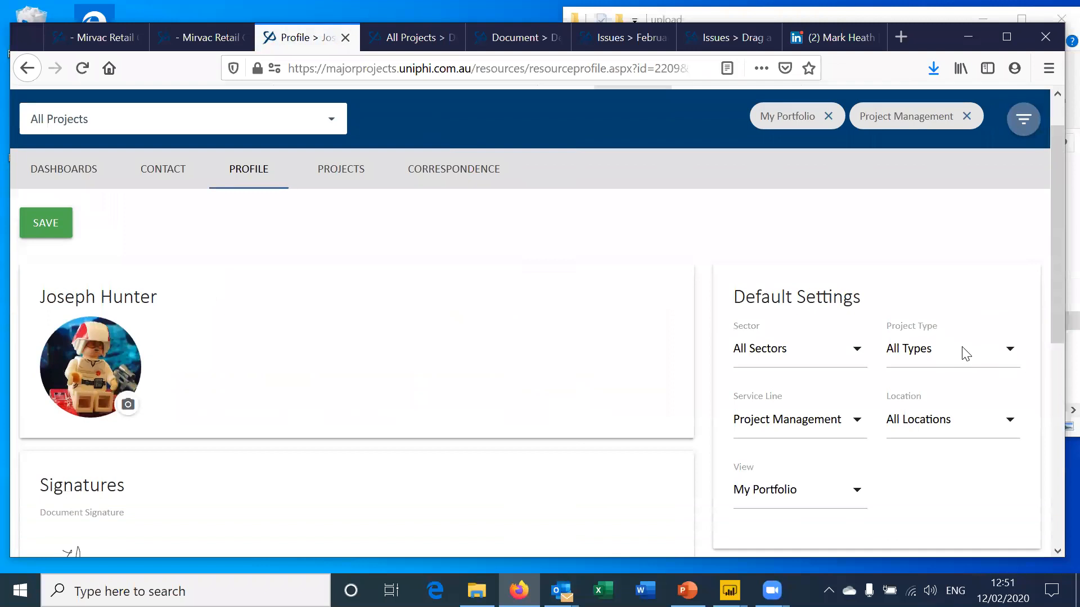
{"action": "scroll", "coordinate": [965, 353], "scroll_direction": "down", "scroll_amount": 1}
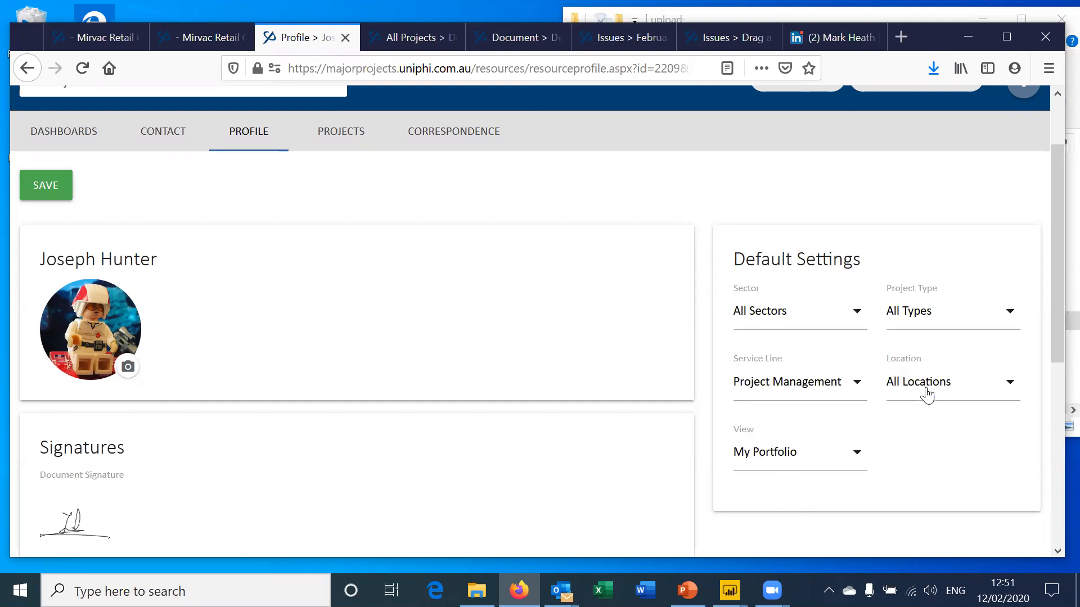
{"action": "left_click", "coordinate": [960, 391]}
{"action": "left_click_drag", "start_coordinate": [1016, 135], "coordinate": [1007, 209]}
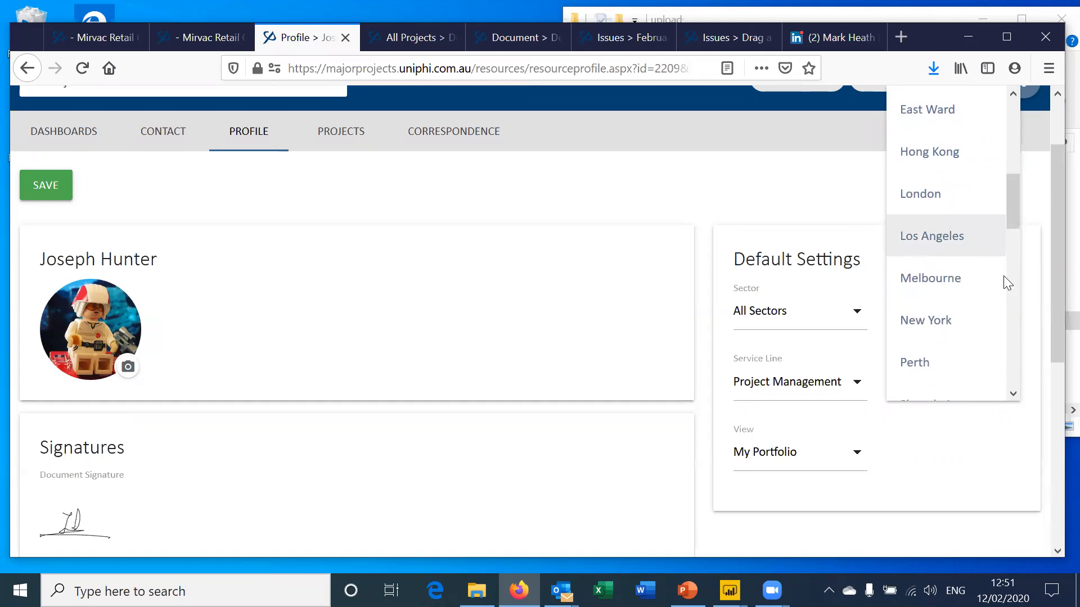
{"action": "key", "text": "Escape"}
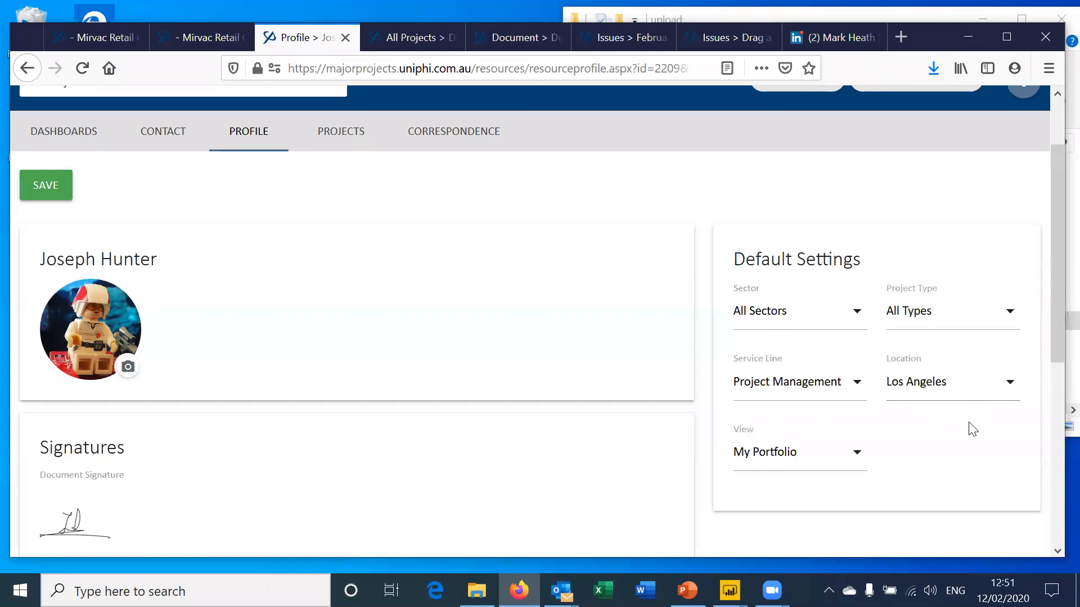
{"action": "left_click", "coordinate": [44, 191]}
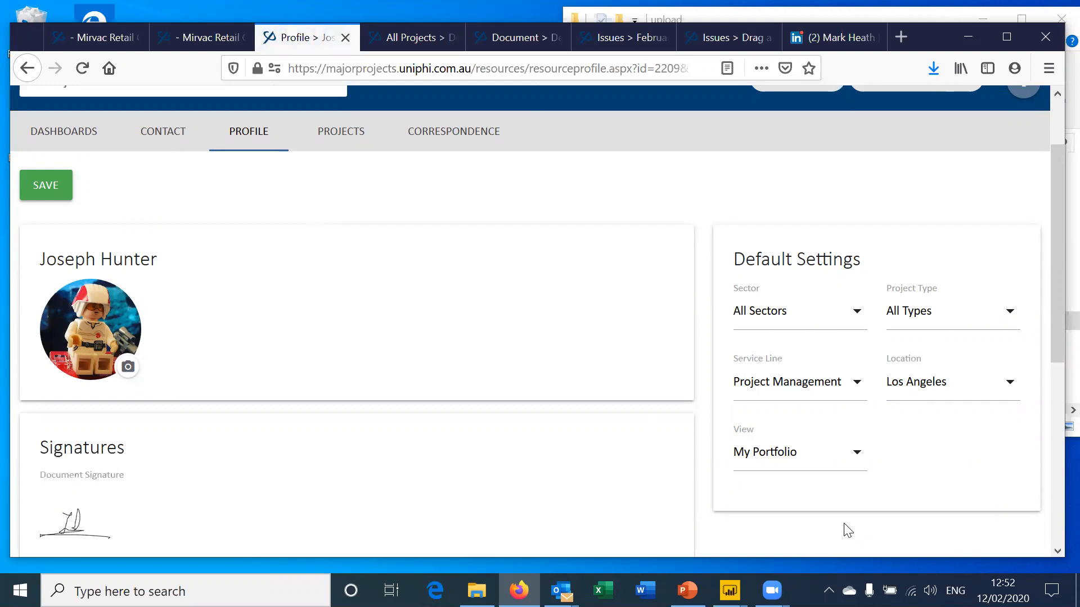
Remove the Project Management filter from the active portfolio filters, keeping My Portfolio, and review the profile's Default Settings
{"action": "scroll", "coordinate": [981, 130], "scroll_direction": "up", "scroll_amount": 2}
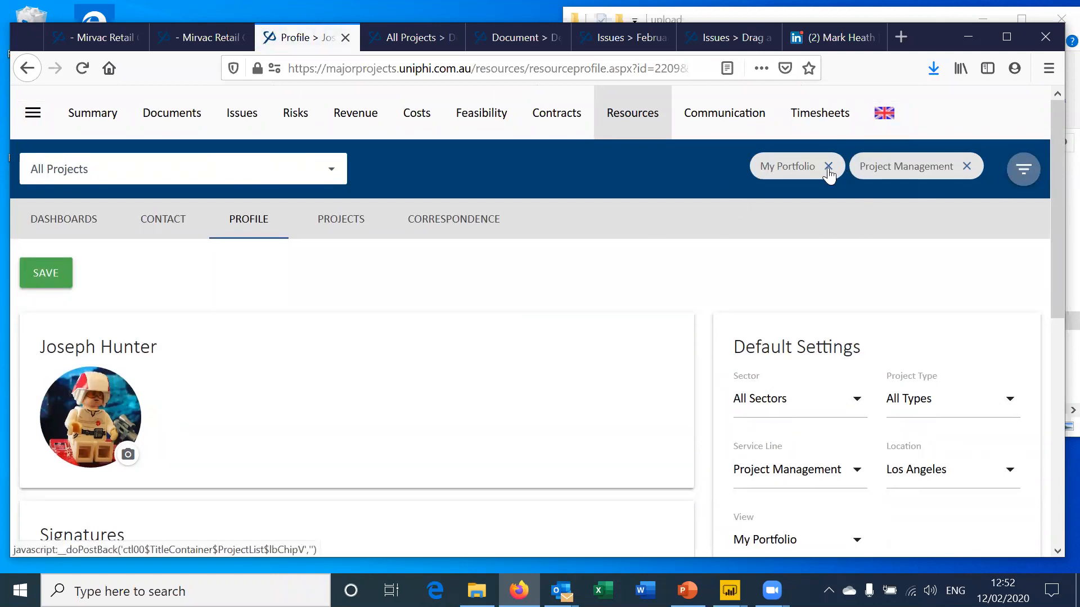
{"action": "left_click", "coordinate": [967, 167]}
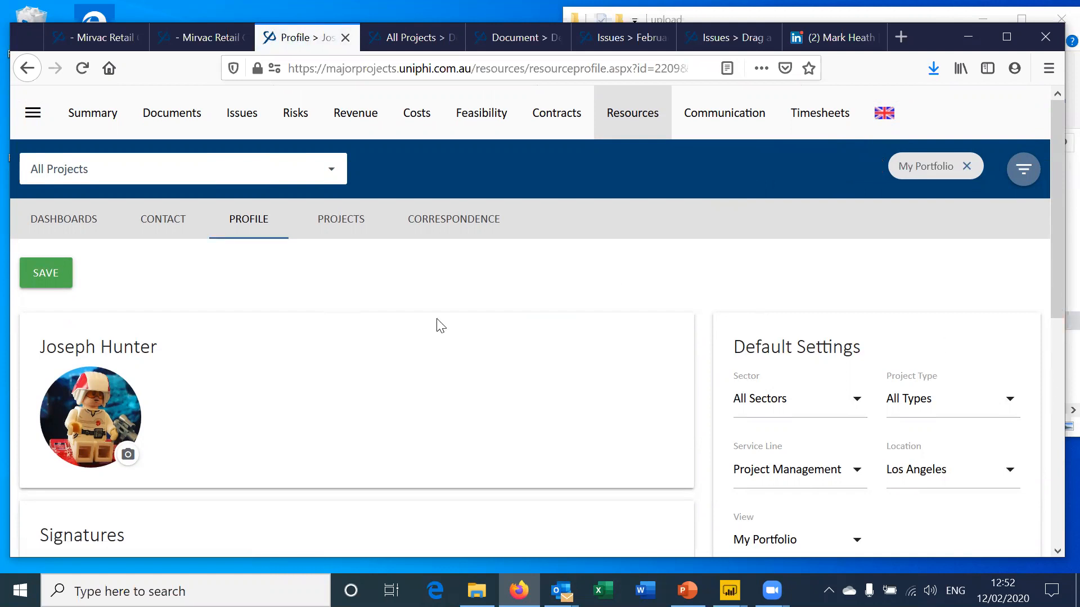
{"action": "scroll", "coordinate": [779, 376], "scroll_direction": "down", "scroll_amount": 2}
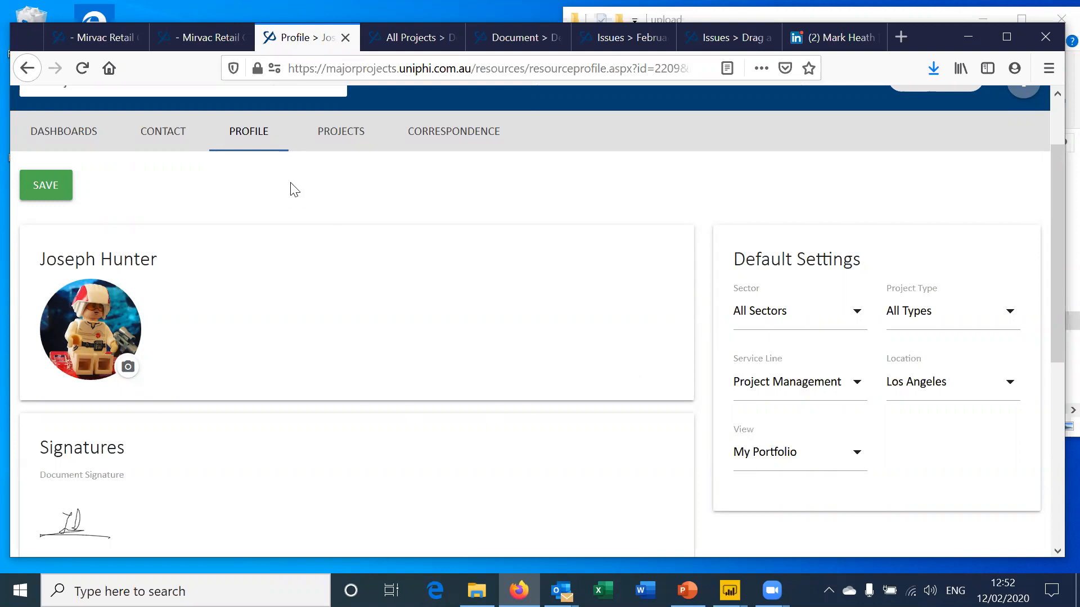
{"action": "scroll", "coordinate": [212, 241], "scroll_direction": "up", "scroll_amount": 3}
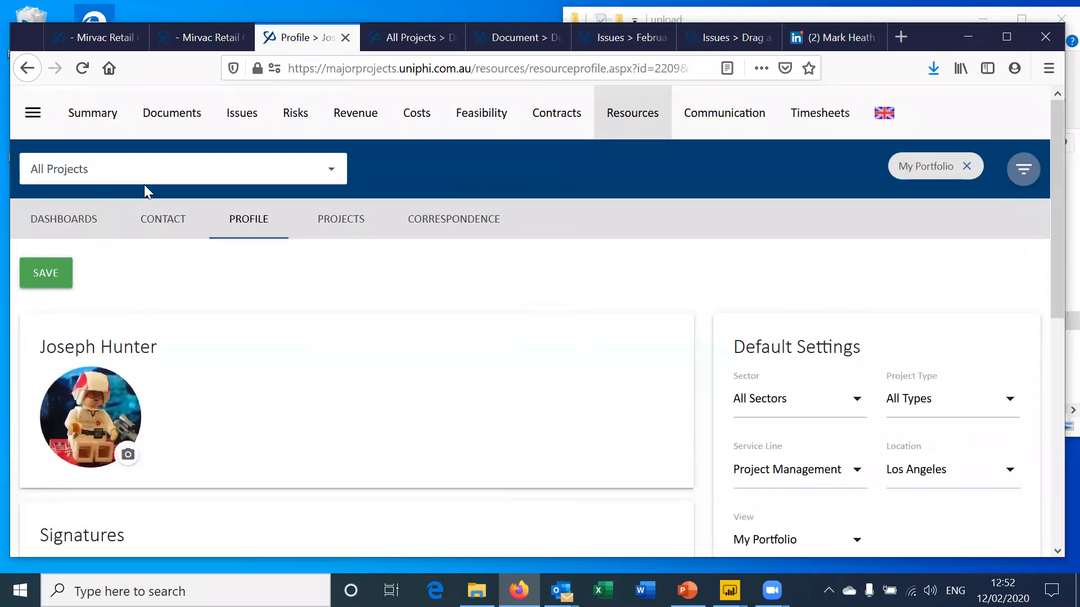